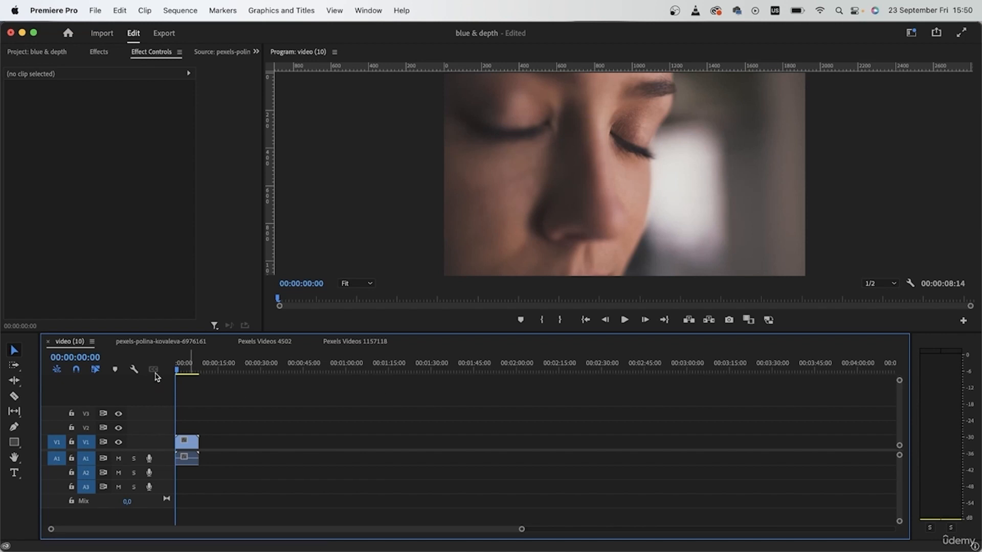
Step: Play the clip and scrub through it to check how the focus falls on the face
{"action": "key", "text": "space"}
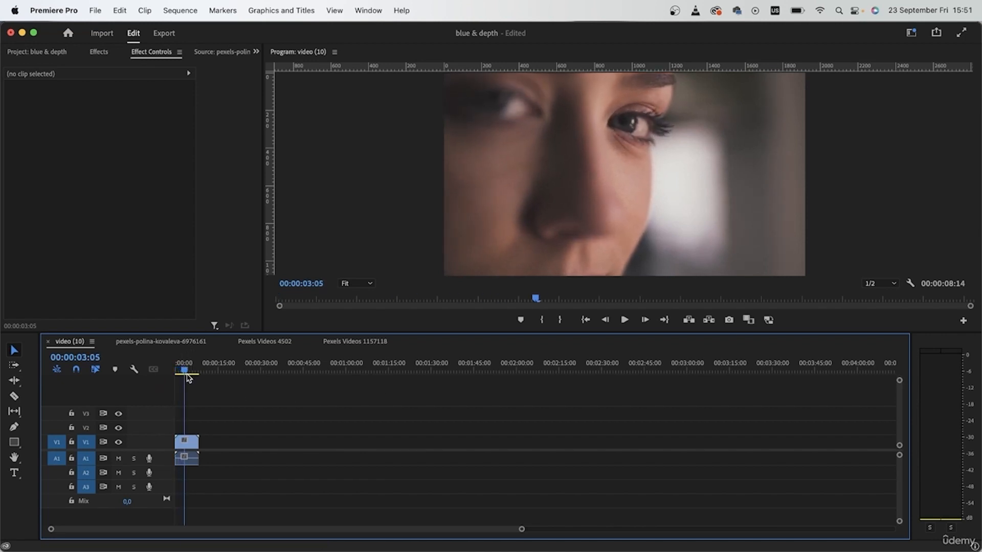
{"action": "left_click", "coordinate": [179, 372]}
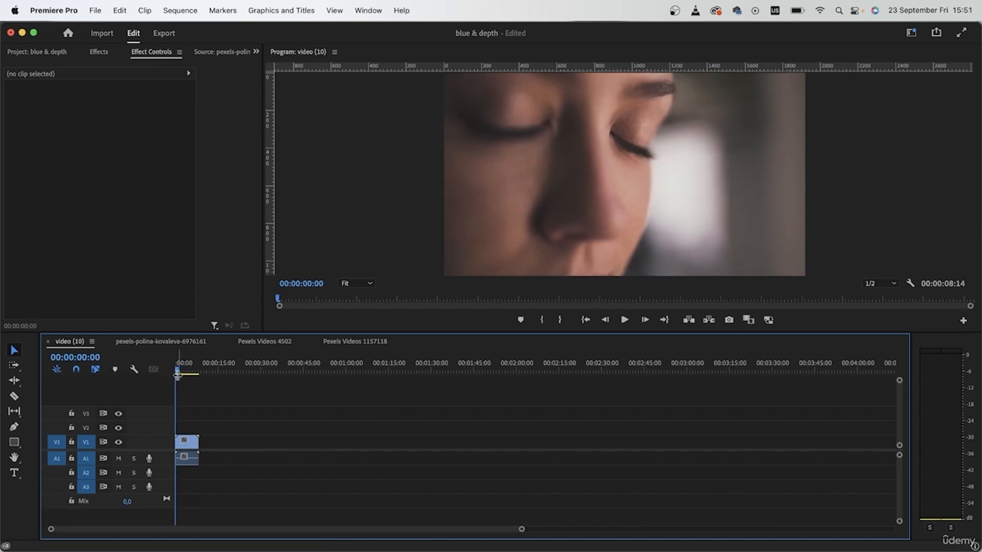
{"action": "left_click_drag", "start_coordinate": [179, 373], "coordinate": [189, 378]}
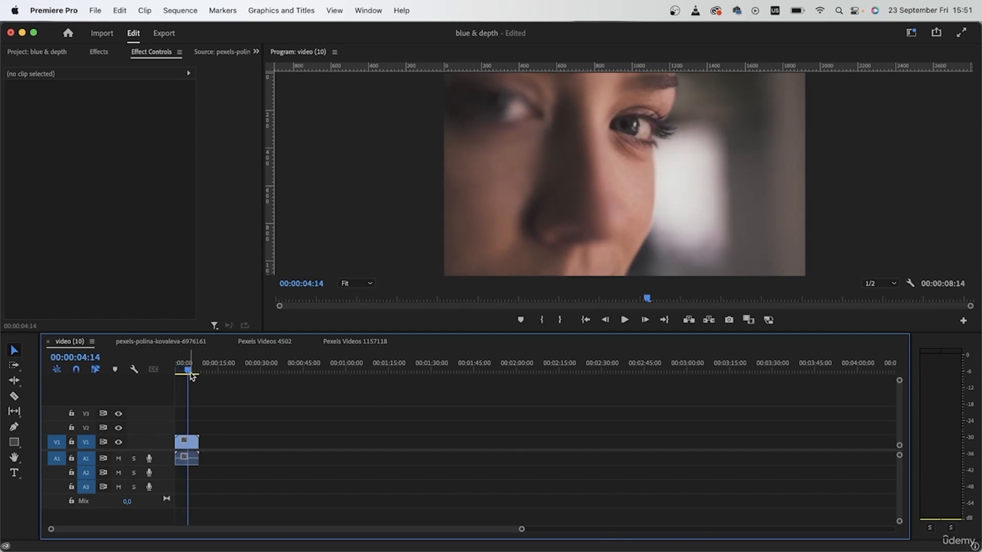
{"action": "mouse_move", "coordinate": [189, 375]}
{"action": "left_mouse_down"}
{"action": "mouse_move", "coordinate": [179, 375]}
{"action": "mouse_move", "coordinate": [189, 378]}
{"action": "left_mouse_up"}
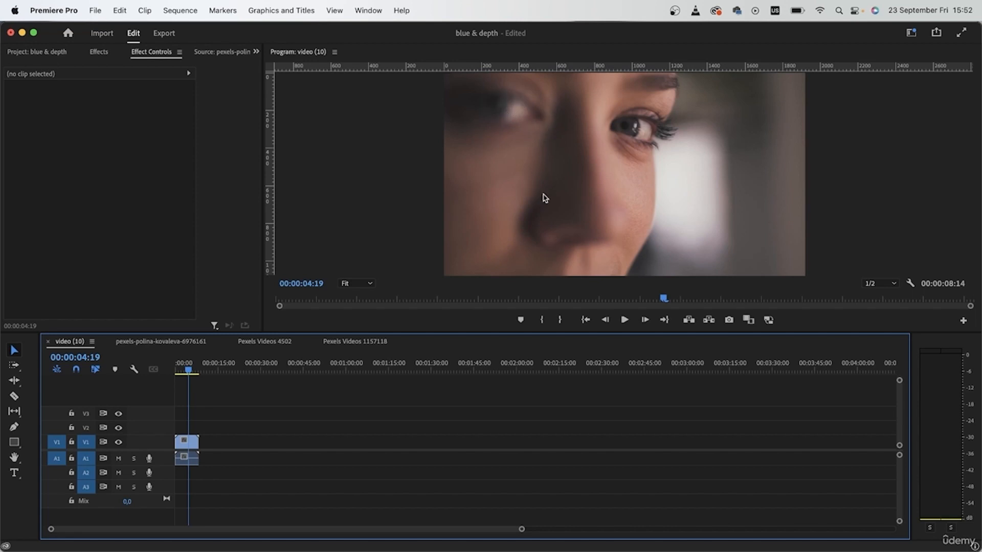
Step: Inspect the eye at 200% zoom in closed and open frames, using a temporary vertical guide on the face, and restore the Fit view
{"action": "left_click_drag", "start_coordinate": [272, 207], "coordinate": [591, 215]}
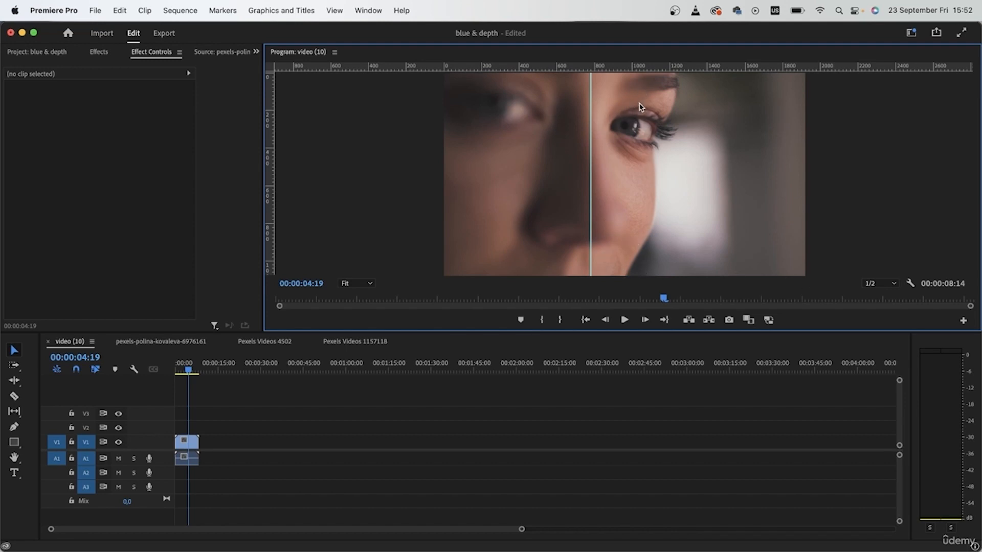
{"action": "left_click", "coordinate": [358, 283]}
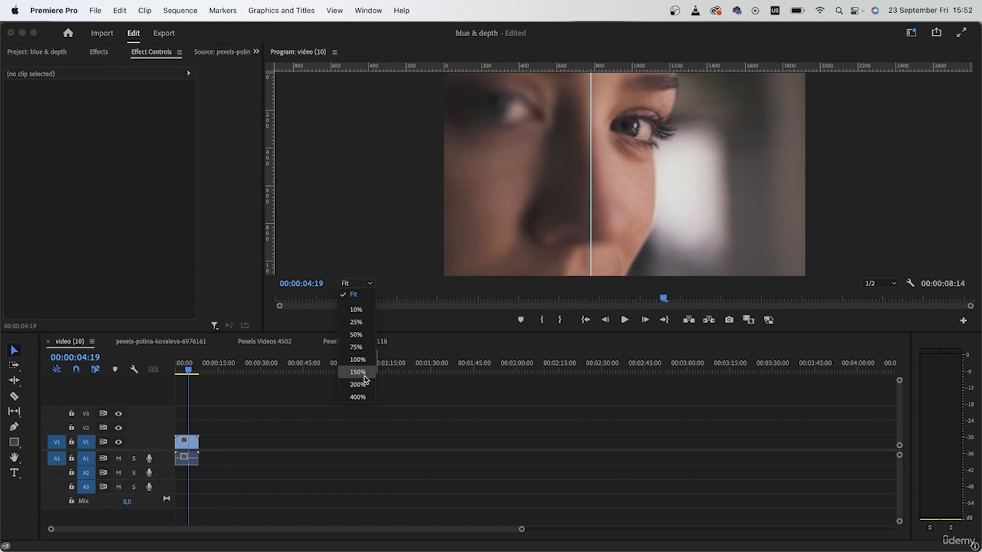
{"action": "left_click", "coordinate": [357, 384]}
{"action": "left_click_drag", "start_coordinate": [574, 274], "coordinate": [582, 274]}
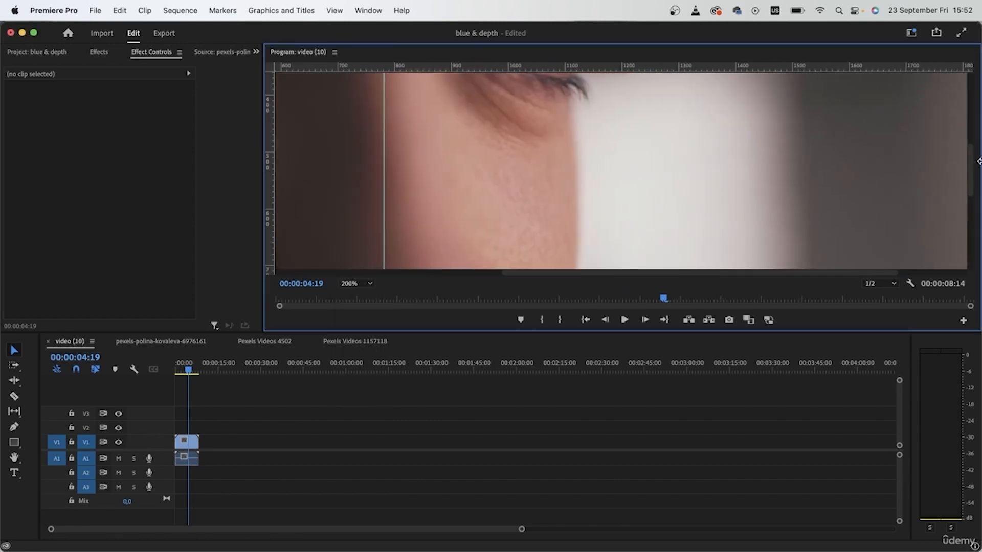
{"action": "left_click_drag", "start_coordinate": [975, 182], "coordinate": [975, 148]}
{"action": "mouse_move", "coordinate": [182, 373]}
{"action": "left_mouse_down"}
{"action": "mouse_move", "coordinate": [193, 370]}
{"action": "mouse_move", "coordinate": [176, 372]}
{"action": "left_mouse_up"}
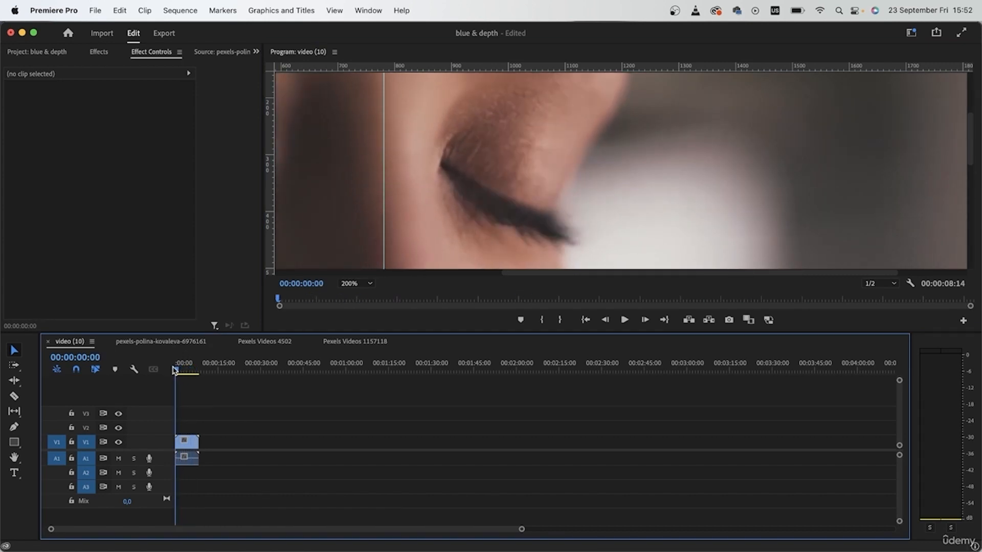
{"action": "left_click", "coordinate": [184, 371]}
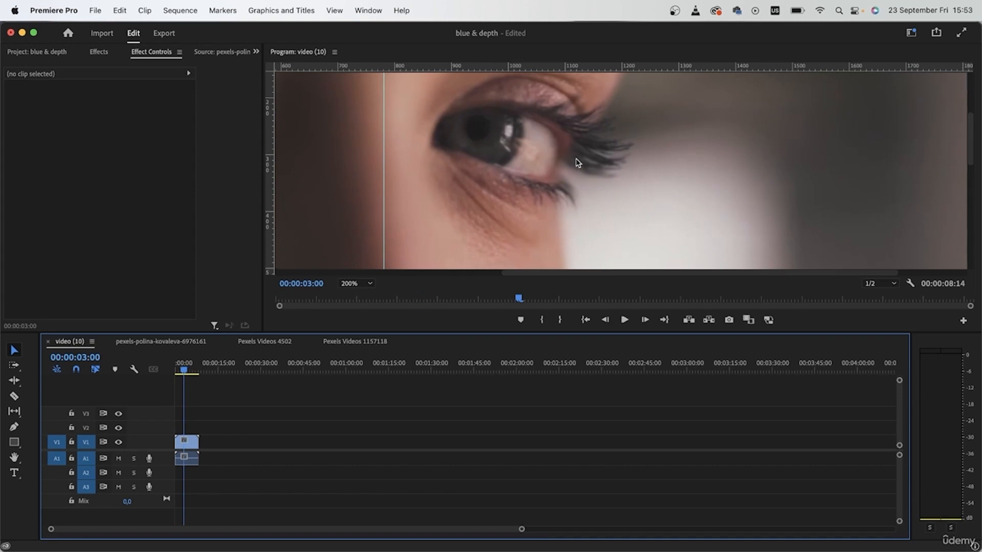
{"action": "left_click", "coordinate": [353, 284]}
{"action": "left_click", "coordinate": [351, 318]}
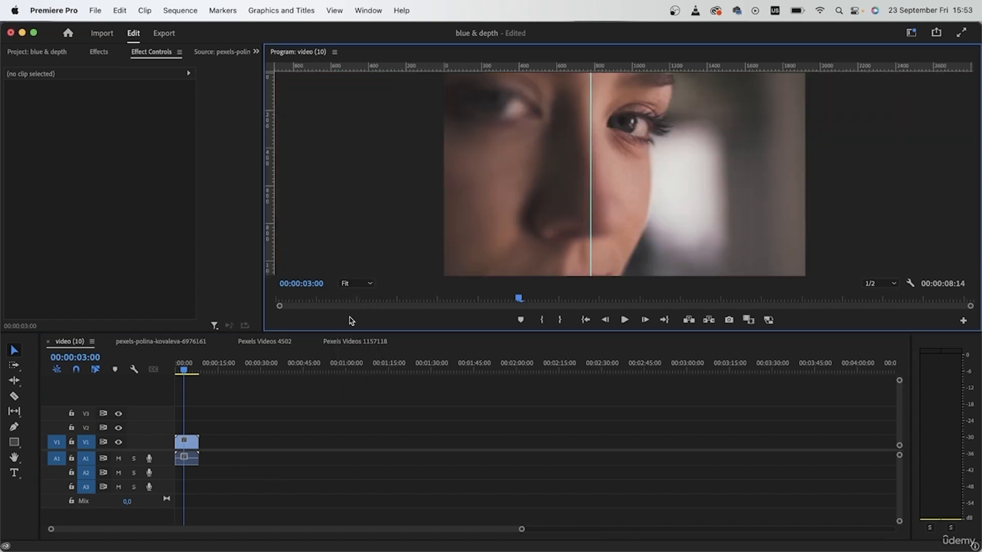
{"action": "left_click_drag", "start_coordinate": [590, 208], "coordinate": [194, 191]}
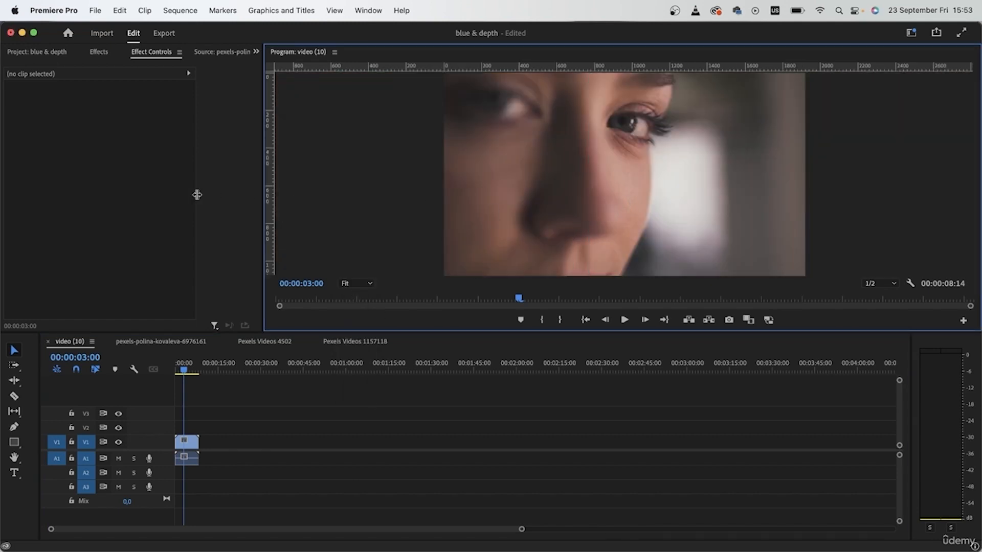
Step: Duplicate the clip onto track V2 and apply the Unsharp Mask effect to the copy
{"action": "left_click_drag", "start_coordinate": [186, 442], "coordinate": [192, 428]}
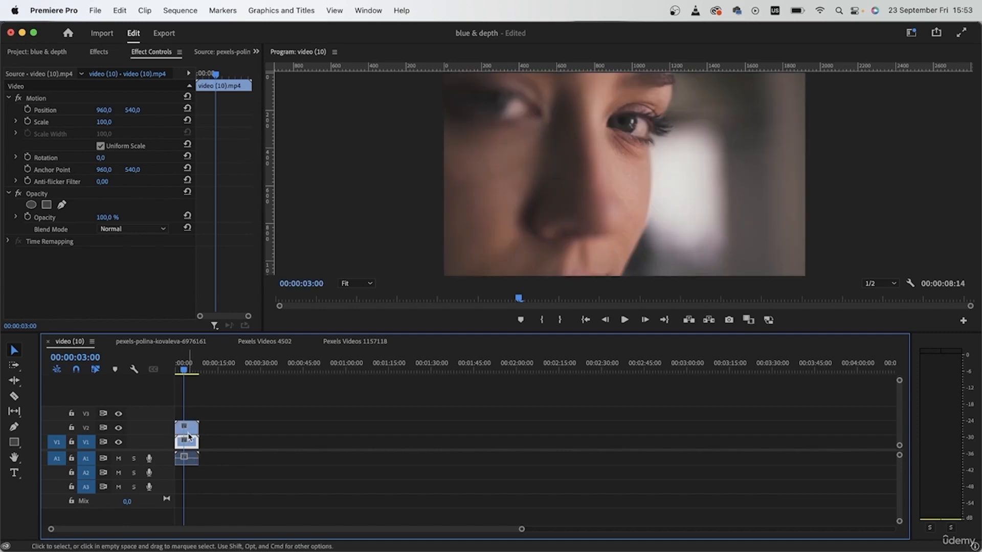
{"action": "left_click", "coordinate": [113, 58]}
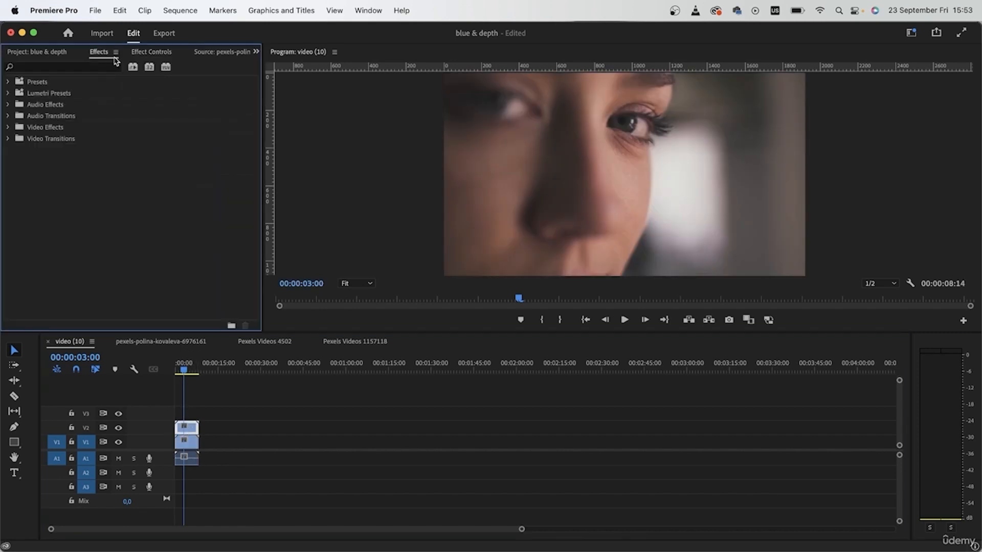
{"action": "left_click", "coordinate": [92, 69]}
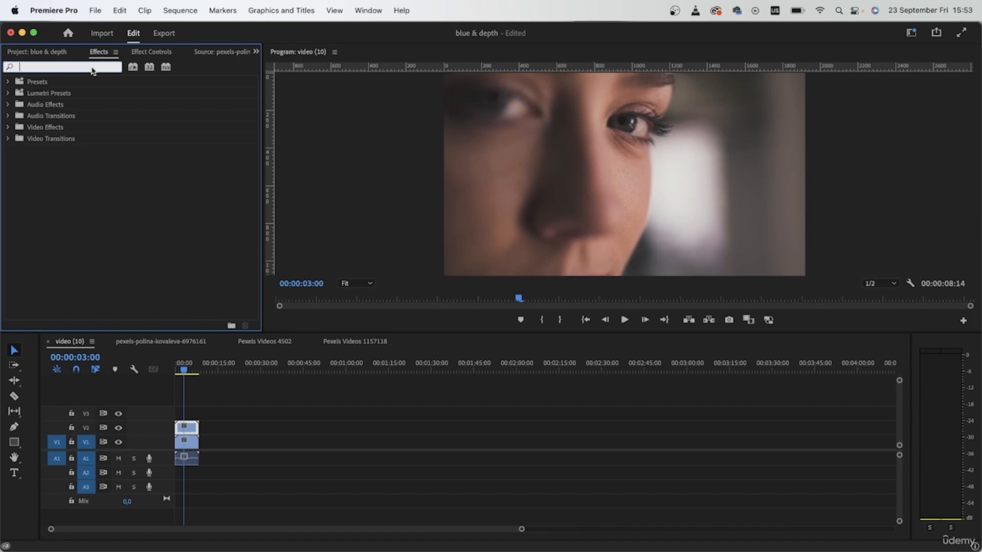
{"action": "type", "text": "unsha"}
{"action": "left_click_drag", "start_coordinate": [57, 152], "coordinate": [193, 432]}
Step: Try Unsharp Mask amounts of 200 and 500 on the V2 copy while viewing the eye at 200%
{"action": "left_click", "coordinate": [367, 283]}
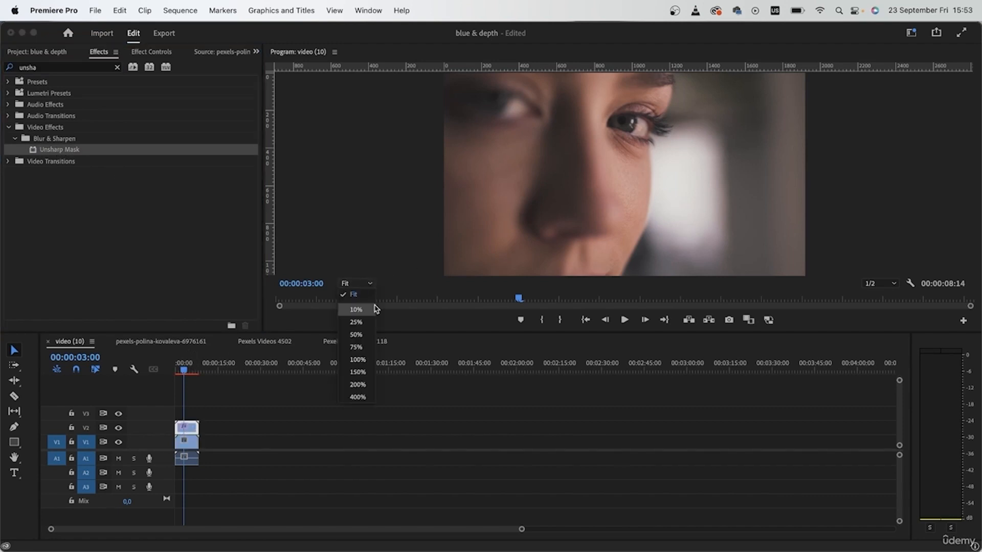
{"action": "left_click", "coordinate": [358, 384]}
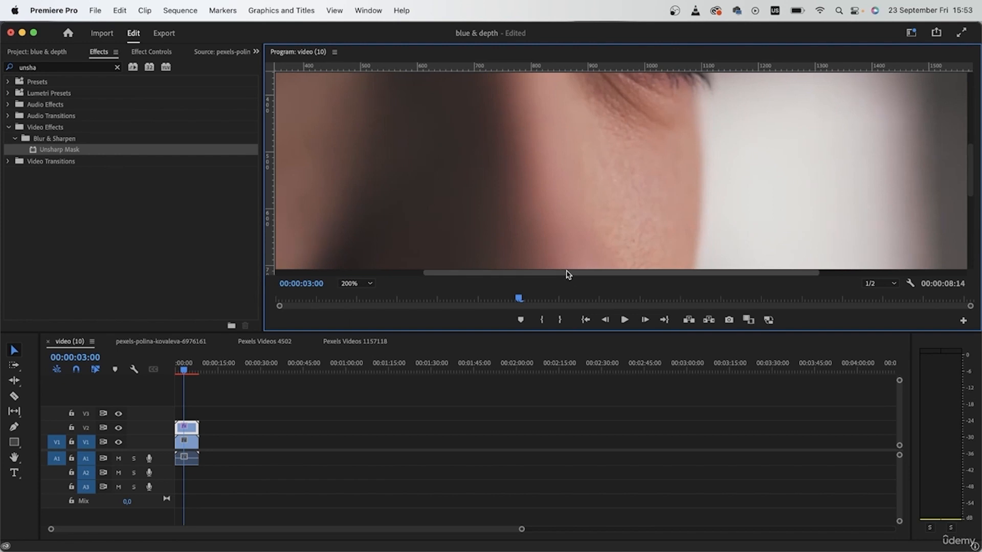
{"action": "left_click_drag", "start_coordinate": [566, 271], "coordinate": [630, 272]}
{"action": "left_click_drag", "start_coordinate": [970, 164], "coordinate": [969, 128]}
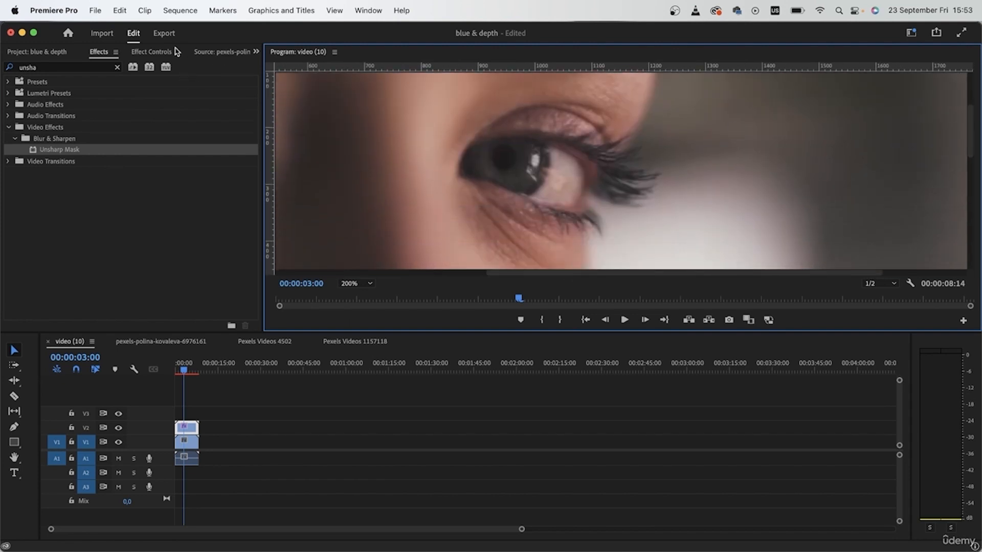
{"action": "left_click", "coordinate": [167, 52]}
{"action": "scroll", "coordinate": [137, 290], "scroll_direction": "down", "scroll_amount": 1}
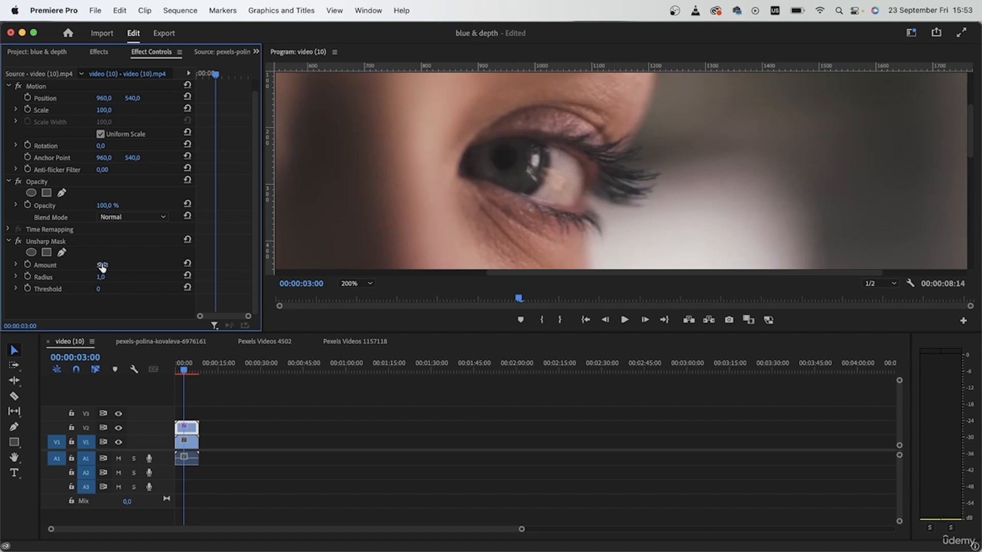
{"action": "left_click_drag", "start_coordinate": [102, 268], "coordinate": [123, 265]}
{"action": "left_click", "coordinate": [105, 265]}
{"action": "type", "text": "200"}
{"action": "key", "text": "Return"}
{"action": "left_click_drag", "start_coordinate": [103, 266], "coordinate": [179, 266]}
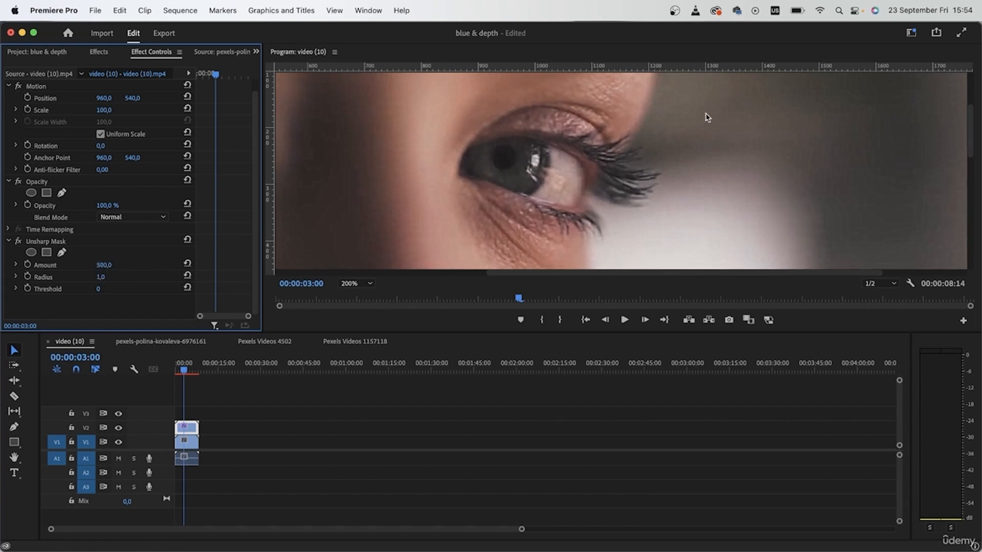
Step: Set the Unsharp Mask Amount on the V2 copy to 250
{"action": "left_click_drag", "start_coordinate": [105, 265], "coordinate": [76, 265]}
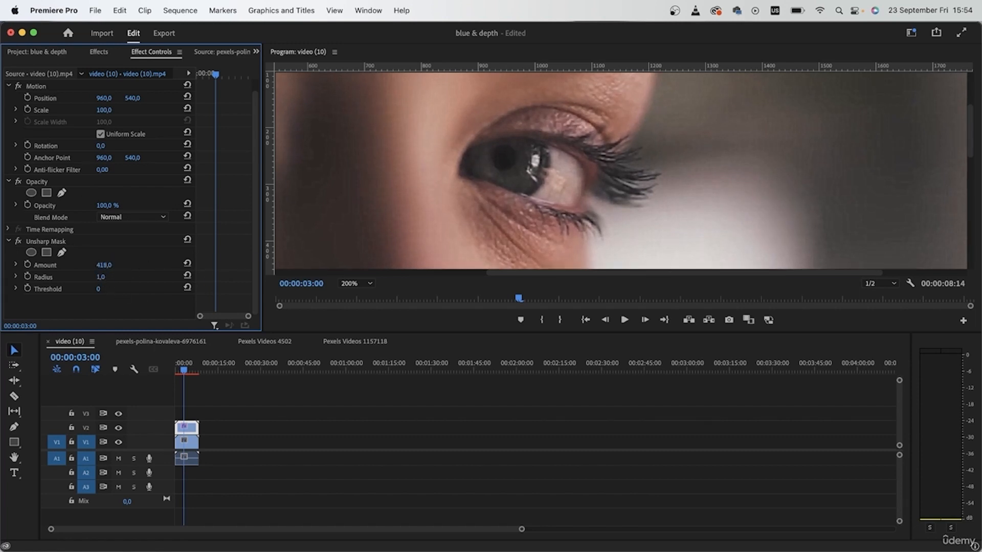
{"action": "left_click", "coordinate": [111, 264]}
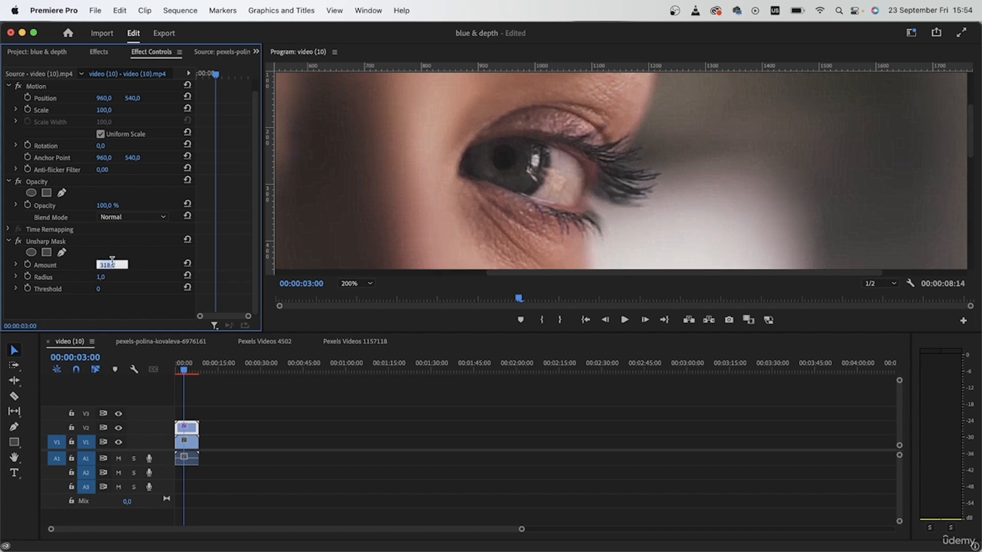
{"action": "type", "text": "250"}
{"action": "key", "text": "Return"}
Step: Toggle the visibility of track V2 to compare the sharpened copy with the original clip
{"action": "left_click", "coordinate": [118, 428]}
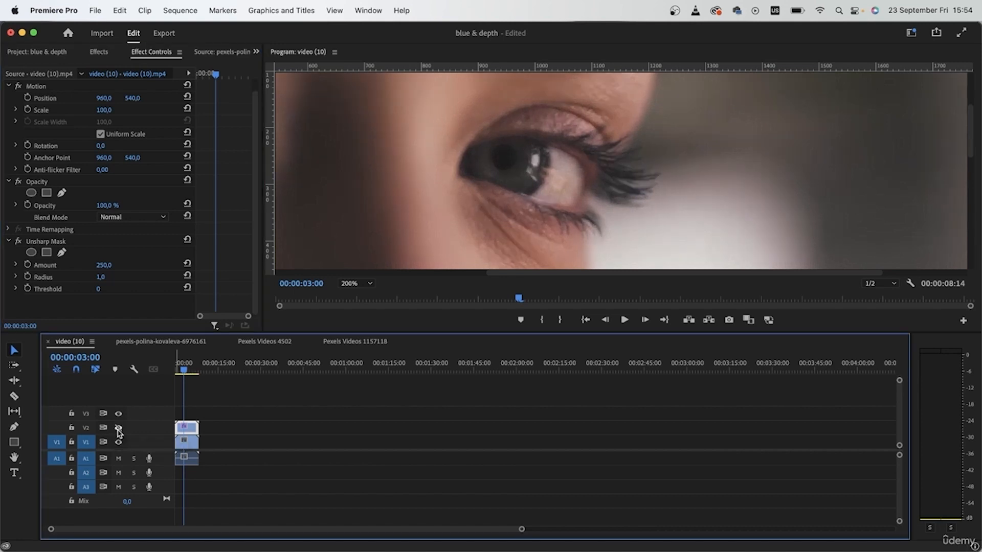
{"action": "left_click", "coordinate": [118, 428]}
{"action": "left_click", "coordinate": [118, 428]}
Step: Draw a closed free-draw bezier mask for the Unsharp Mask around the in-focus eye and cheek, viewing the whole frame
{"action": "left_click", "coordinate": [352, 286]}
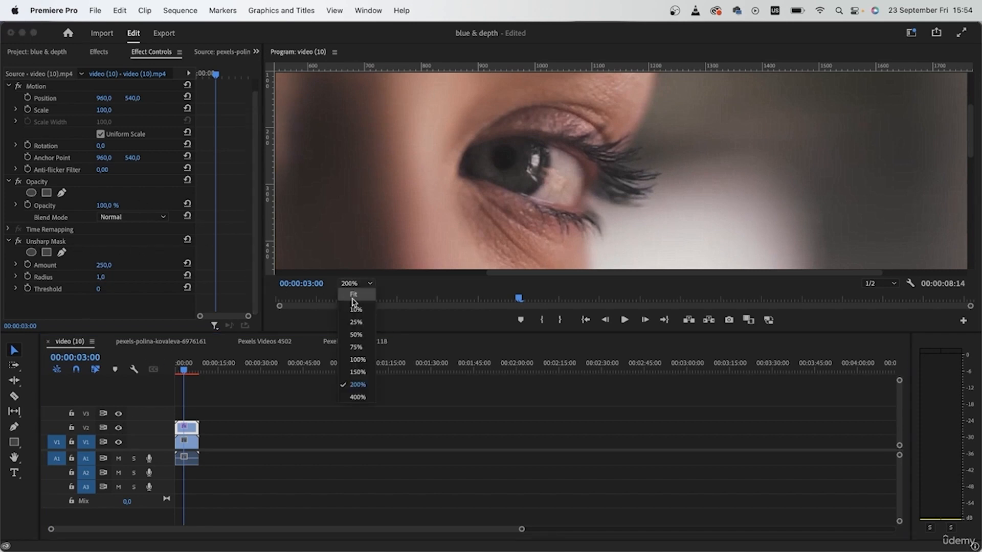
{"action": "left_click", "coordinate": [353, 297]}
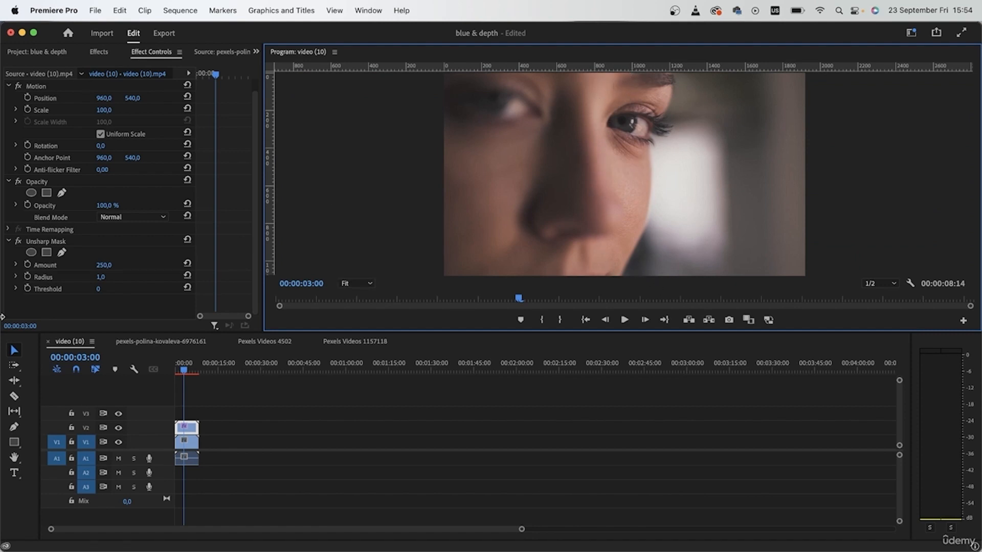
{"action": "left_click", "coordinate": [61, 252]}
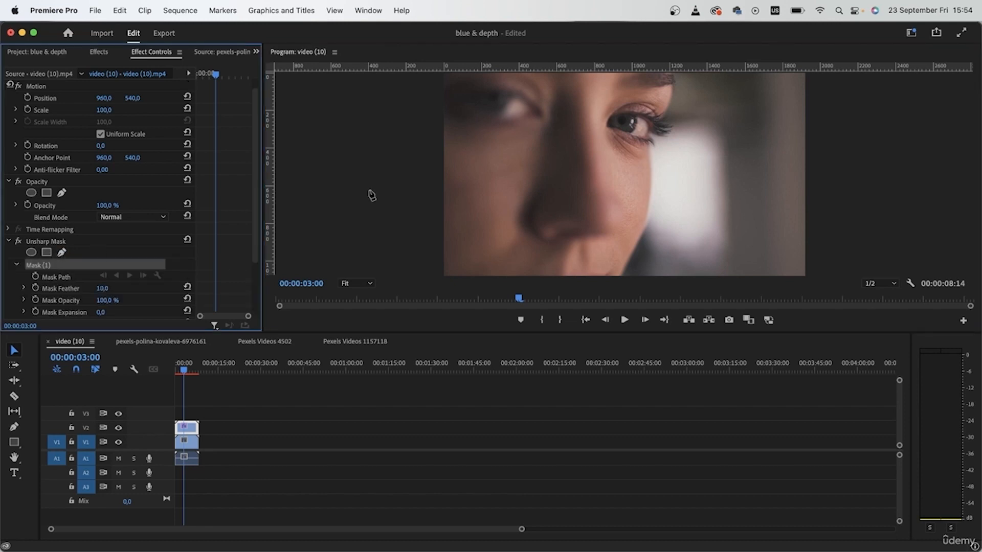
{"action": "left_click", "coordinate": [607, 75]}
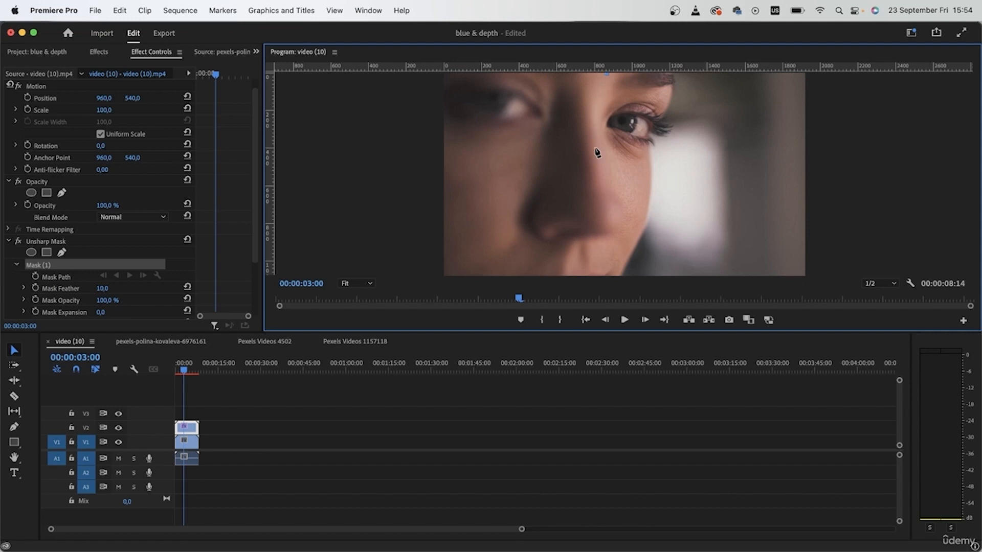
{"action": "left_click", "coordinate": [596, 152]}
{"action": "left_click", "coordinate": [596, 219]}
{"action": "left_click", "coordinate": [599, 273]}
{"action": "left_click", "coordinate": [641, 273]}
{"action": "left_click", "coordinate": [676, 208]}
{"action": "left_click", "coordinate": [698, 136]}
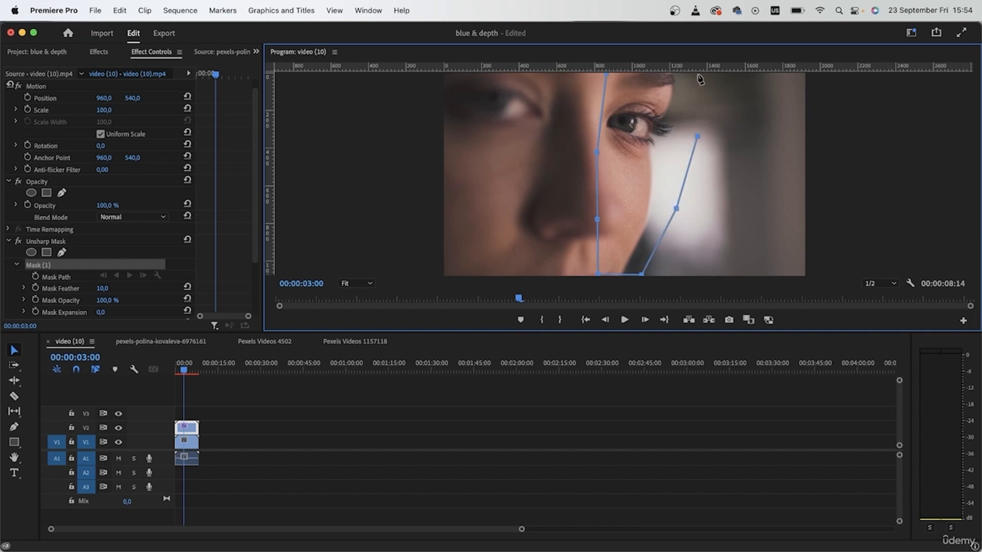
{"action": "left_click", "coordinate": [698, 75]}
{"action": "left_click", "coordinate": [606, 75]}
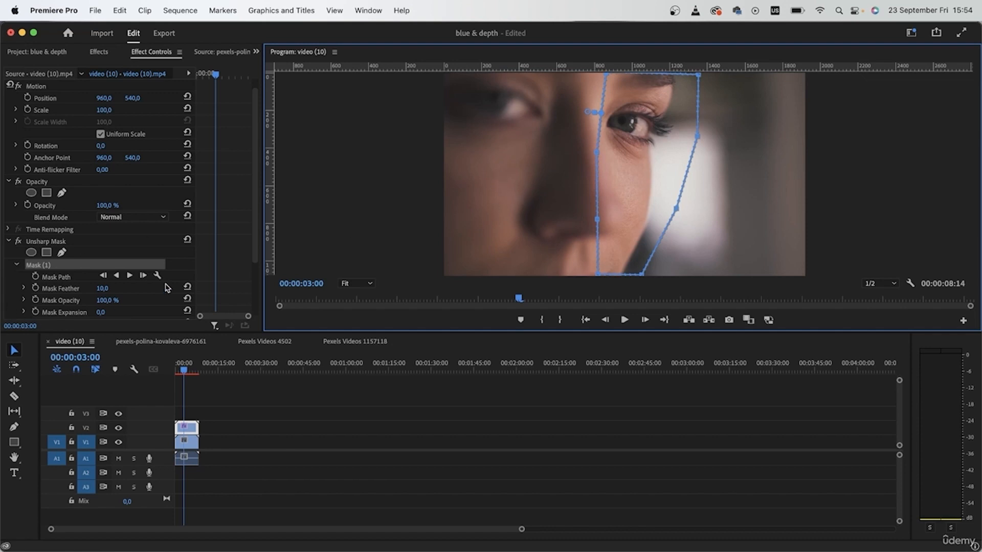
Step: Set the Mask Feather of the Unsharp Mask's mask to 70 and move the playhead to 00:00:04:19
{"action": "left_click_drag", "start_coordinate": [102, 288], "coordinate": [141, 288]}
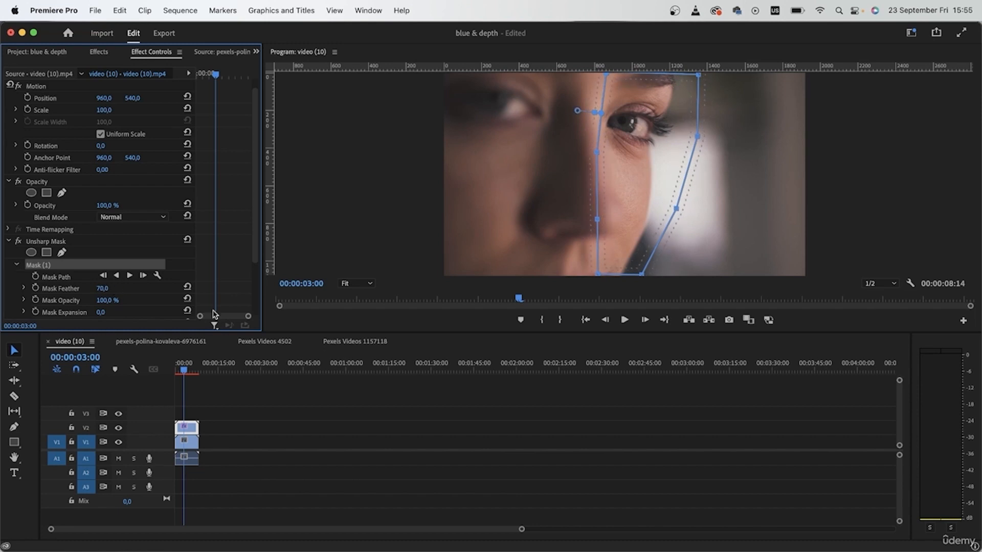
{"action": "scroll", "coordinate": [215, 307], "scroll_direction": "down", "scroll_amount": 3}
{"action": "mouse_move", "coordinate": [183, 370]}
{"action": "left_mouse_down"}
{"action": "mouse_move", "coordinate": [203, 371]}
{"action": "mouse_move", "coordinate": [175, 372]}
{"action": "mouse_move", "coordinate": [204, 376]}
{"action": "mouse_move", "coordinate": [174, 375]}
{"action": "mouse_move", "coordinate": [187, 384]}
{"action": "left_mouse_up"}
{"action": "left_click", "coordinate": [201, 397]}
Step: Apply the Sharpen effect from the Blur & Sharpen video effects to the copy on track V2
{"action": "left_click", "coordinate": [99, 52]}
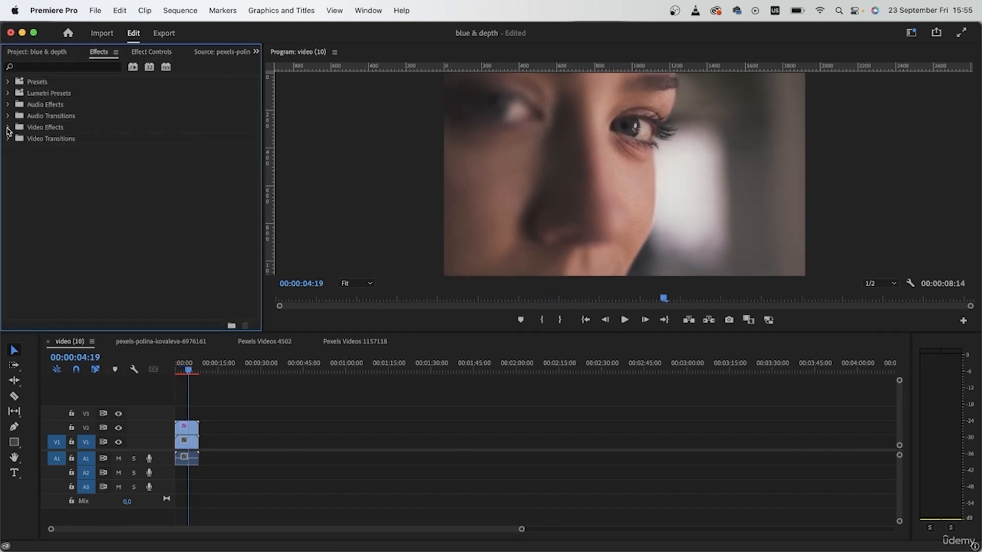
{"action": "left_click", "coordinate": [8, 127]}
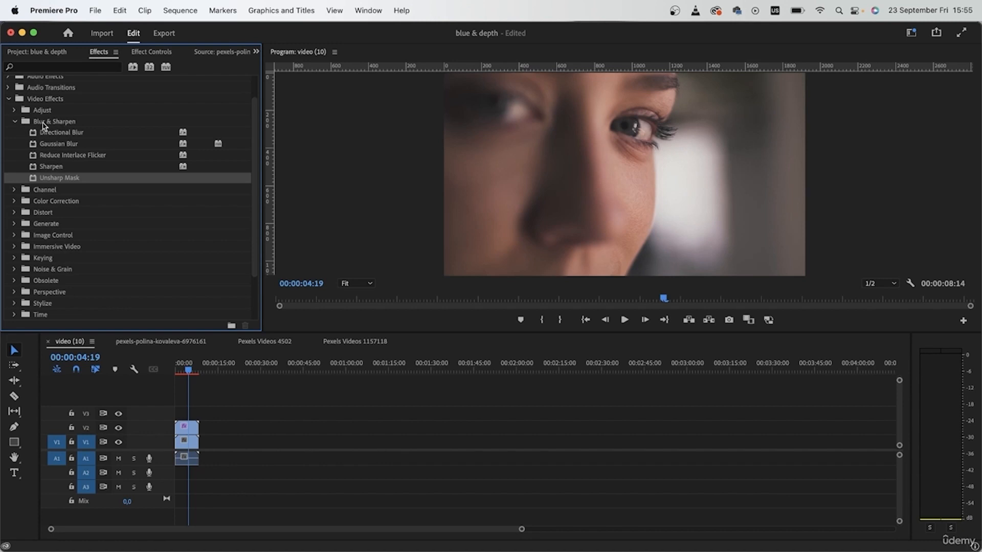
{"action": "left_click", "coordinate": [70, 170]}
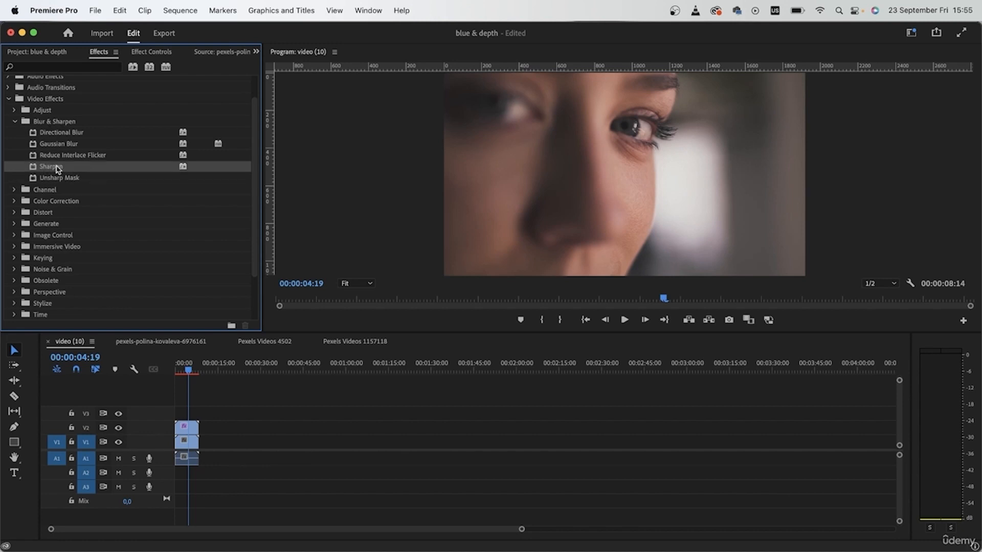
{"action": "left_click_drag", "start_coordinate": [51, 170], "coordinate": [191, 427]}
Step: Magnify the frame to 200% on the in-focus eye and collapse the Unsharp Mask's mask settings
{"action": "left_click", "coordinate": [355, 283]}
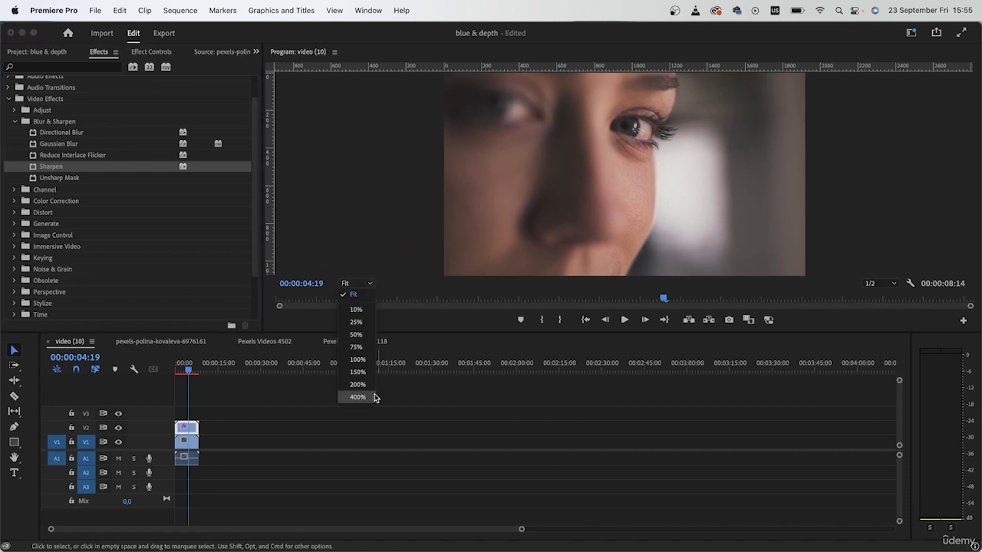
{"action": "left_click", "coordinate": [363, 360]}
{"action": "left_click", "coordinate": [353, 283]}
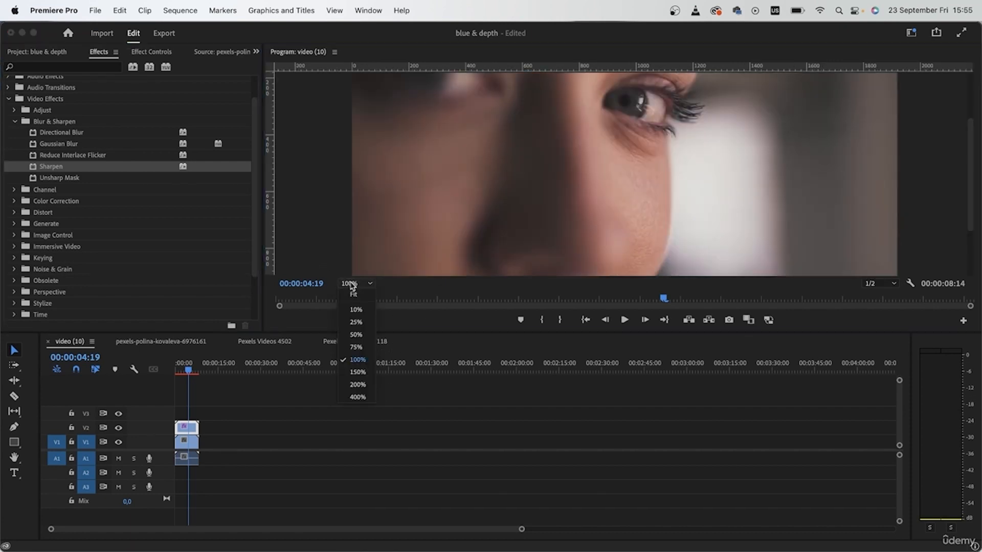
{"action": "left_click", "coordinate": [358, 384]}
{"action": "left_click_drag", "start_coordinate": [975, 200], "coordinate": [975, 153]}
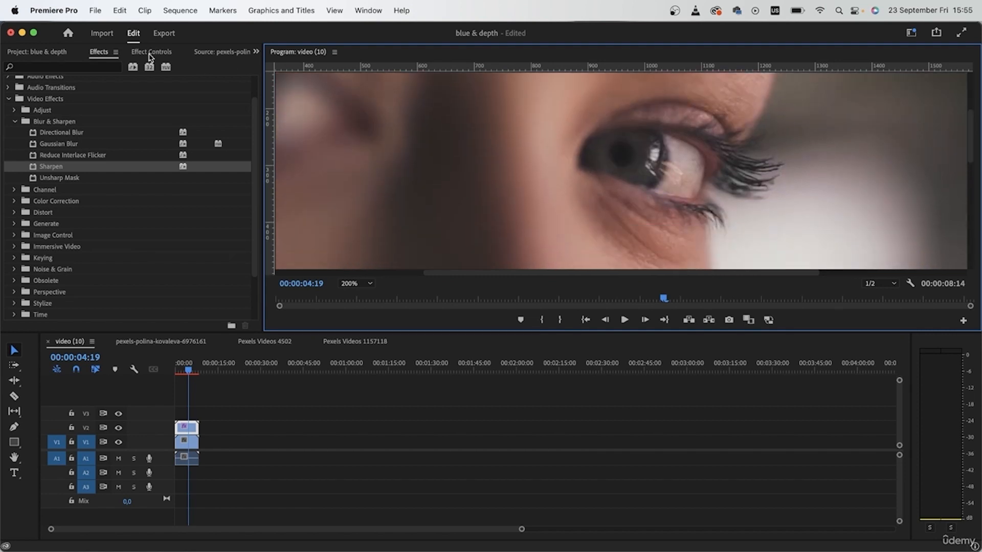
{"action": "left_click", "coordinate": [151, 52]}
{"action": "scroll", "coordinate": [80, 273], "scroll_direction": "down", "scroll_amount": 5}
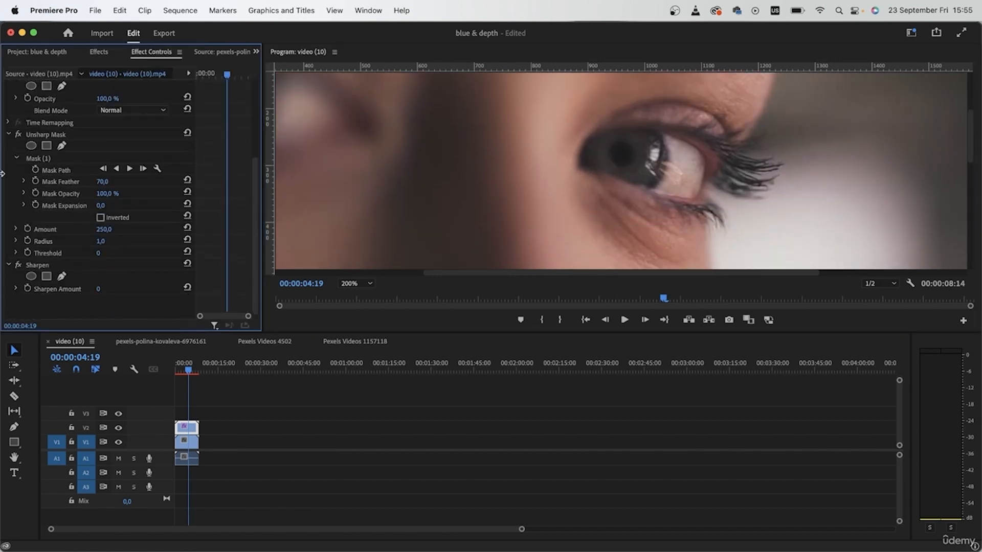
{"action": "left_click", "coordinate": [17, 159]}
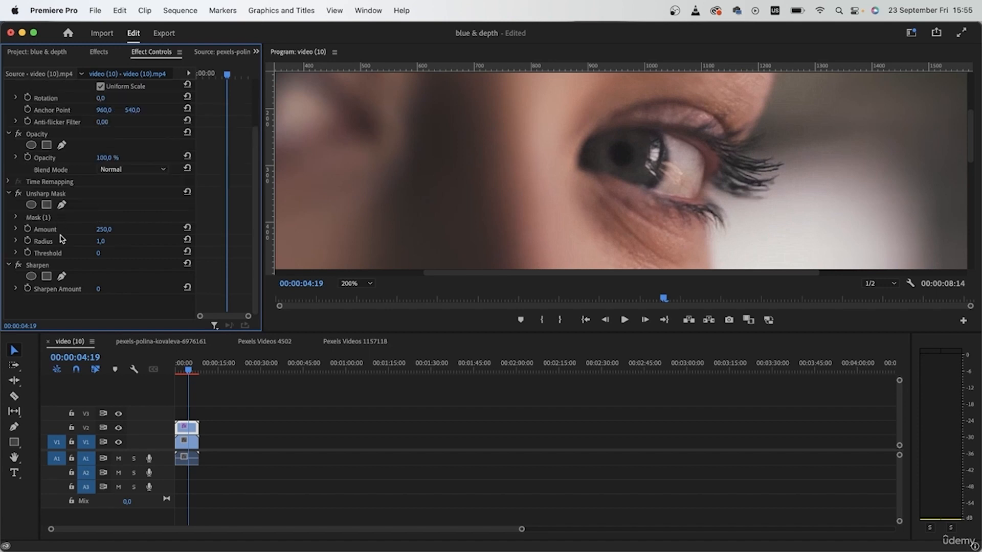
Step: Set the Sharpen Amount to 25 on the V2 copy and toggle the Sharpen effect to compare the result
{"action": "left_click_drag", "start_coordinate": [97, 291], "coordinate": [569, 225]}
{"action": "left_click", "coordinate": [47, 195]}
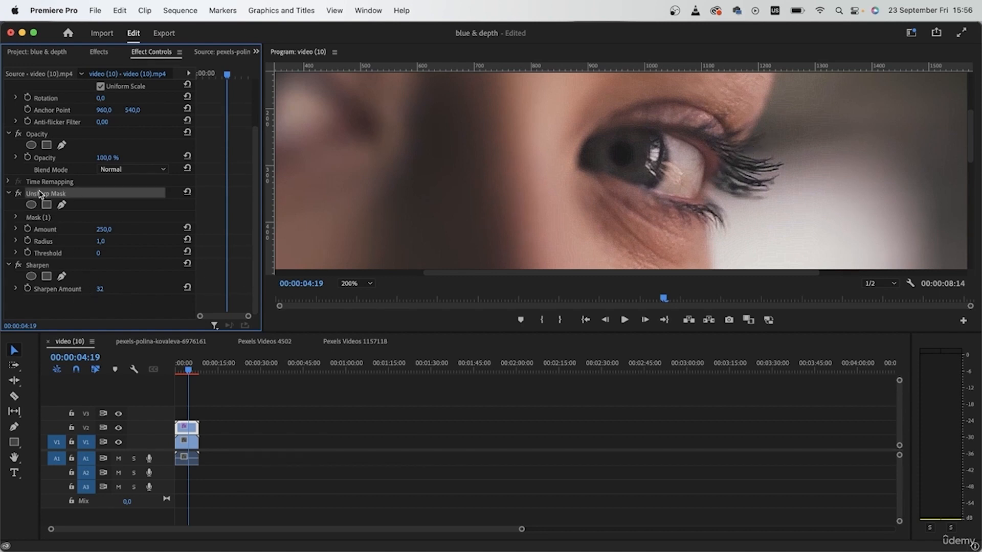
{"action": "left_click", "coordinate": [32, 267]}
{"action": "left_click", "coordinate": [101, 291]}
{"action": "type", "text": "25"}
{"action": "key", "text": "Return"}
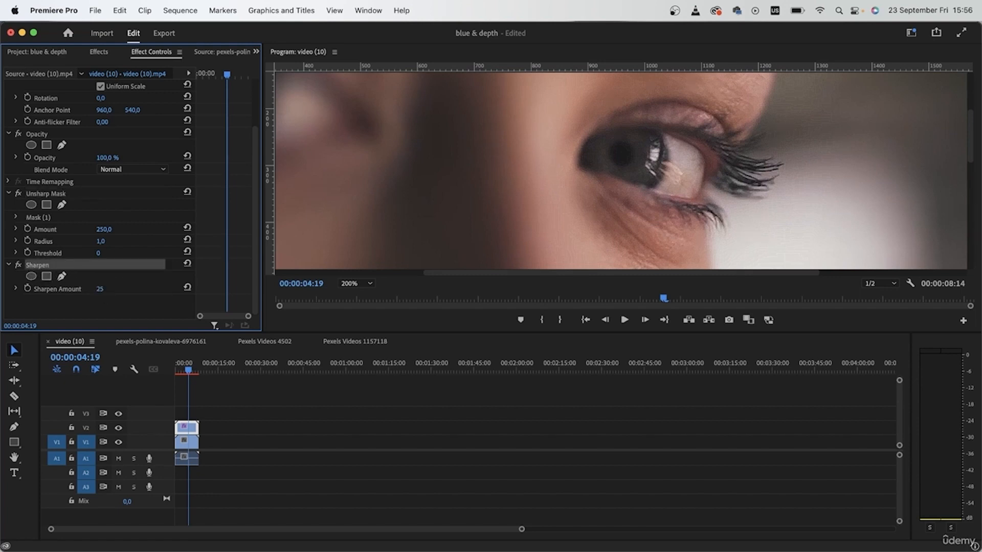
{"action": "left_click", "coordinate": [18, 265]}
{"action": "left_click", "coordinate": [18, 264]}
Step: Copy the Unsharp Mask's face mask and paste it onto the Sharpen effect
{"action": "left_click", "coordinate": [52, 220]}
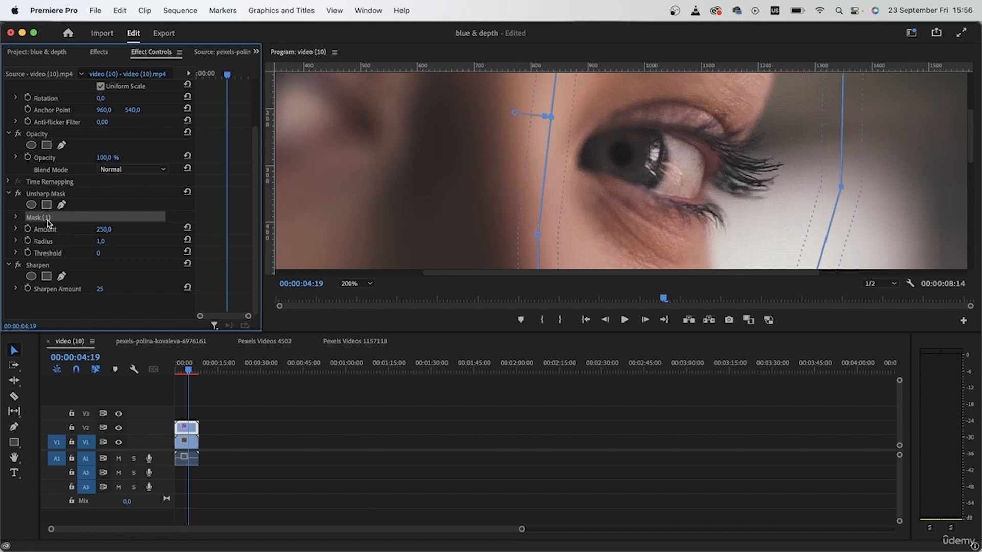
{"action": "left_click", "coordinate": [49, 272]}
{"action": "left_click", "coordinate": [33, 266]}
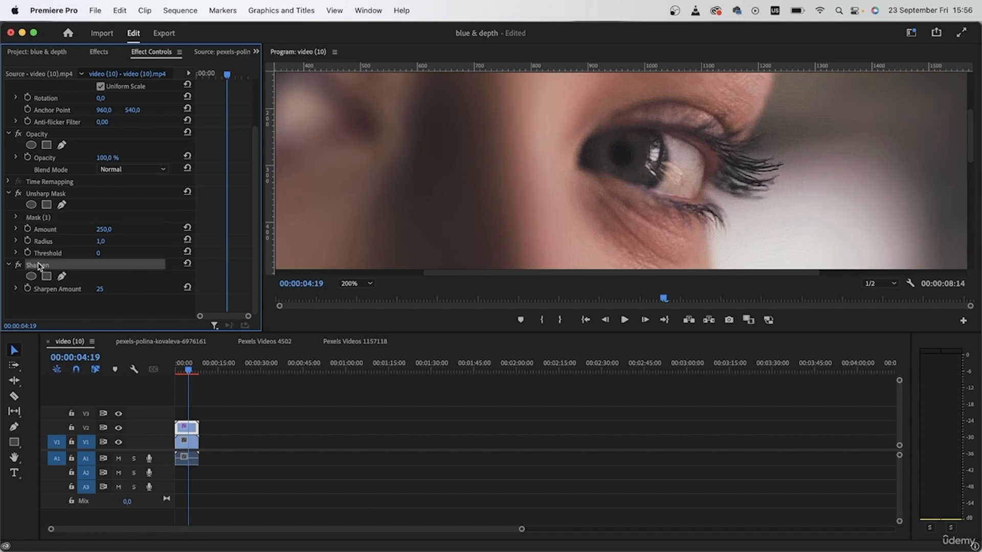
{"action": "key", "text": "super+v"}
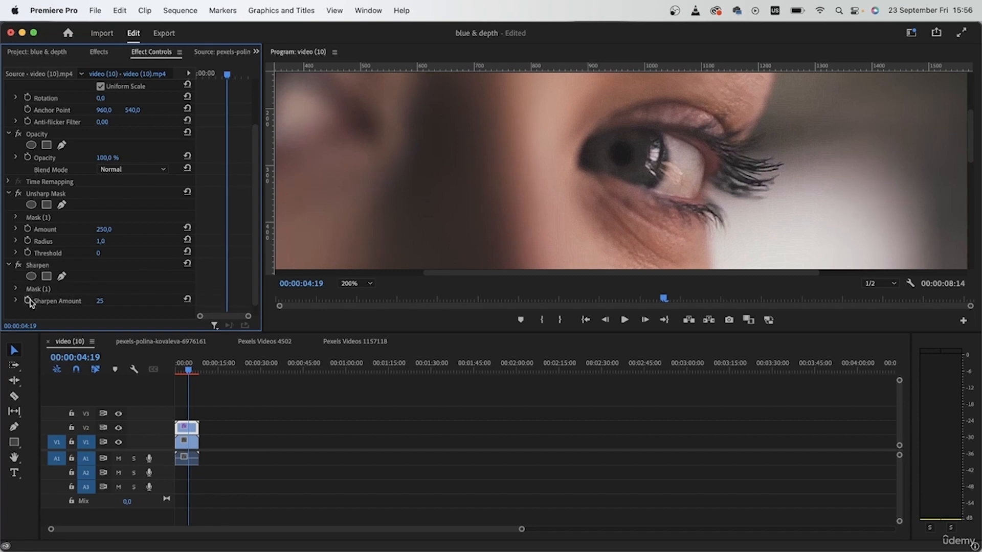
{"action": "left_click", "coordinate": [51, 290]}
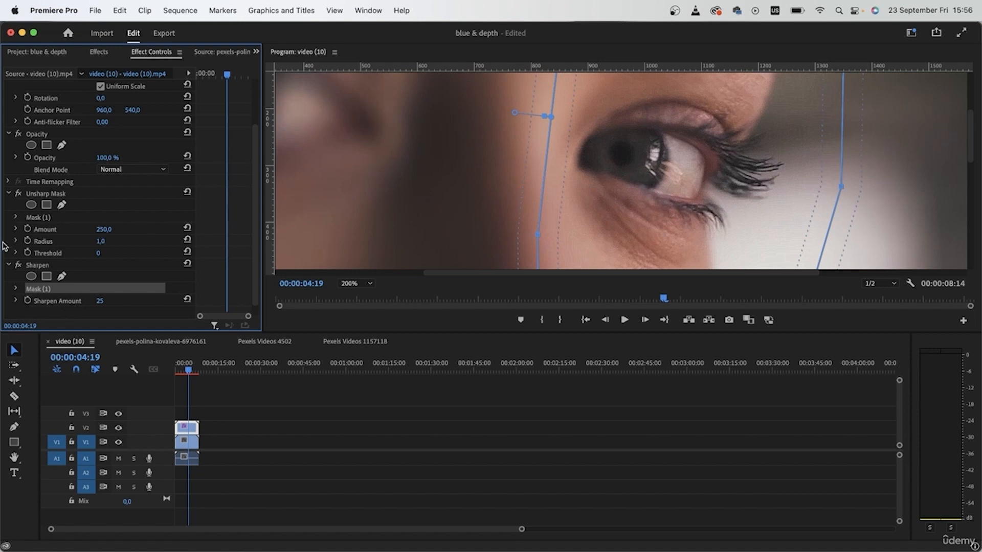
Step: Compare the masked sharpening with the original by toggling the Sharpen effect and the visibility of track V2
{"action": "left_click", "coordinate": [17, 266]}
{"action": "left_click", "coordinate": [18, 265]}
{"action": "left_click", "coordinate": [420, 453]}
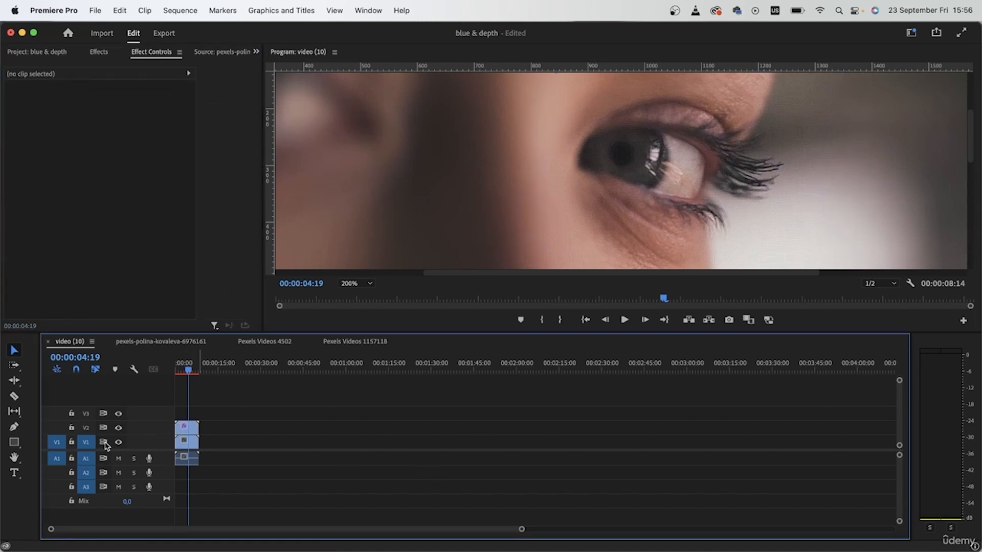
{"action": "left_click", "coordinate": [119, 428]}
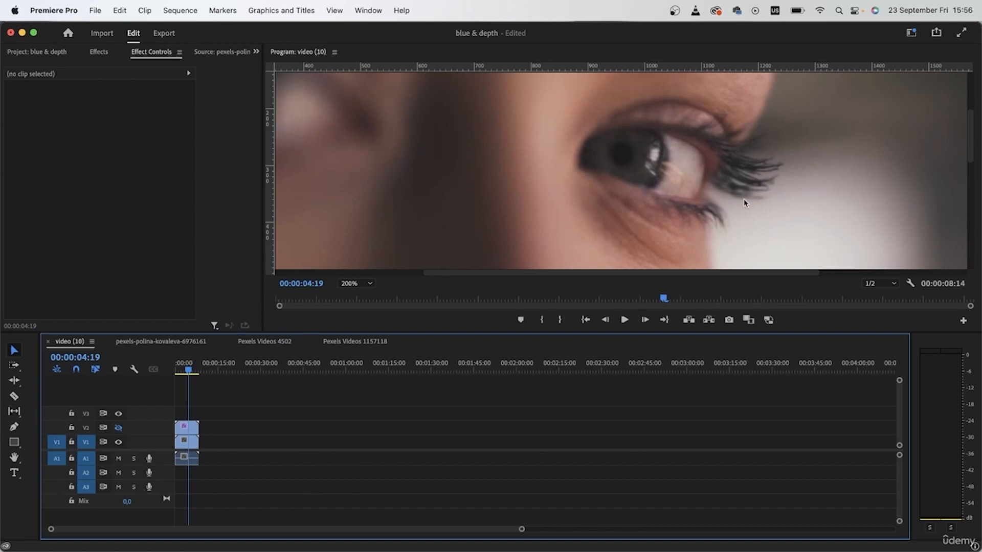
{"action": "left_click", "coordinate": [118, 428]}
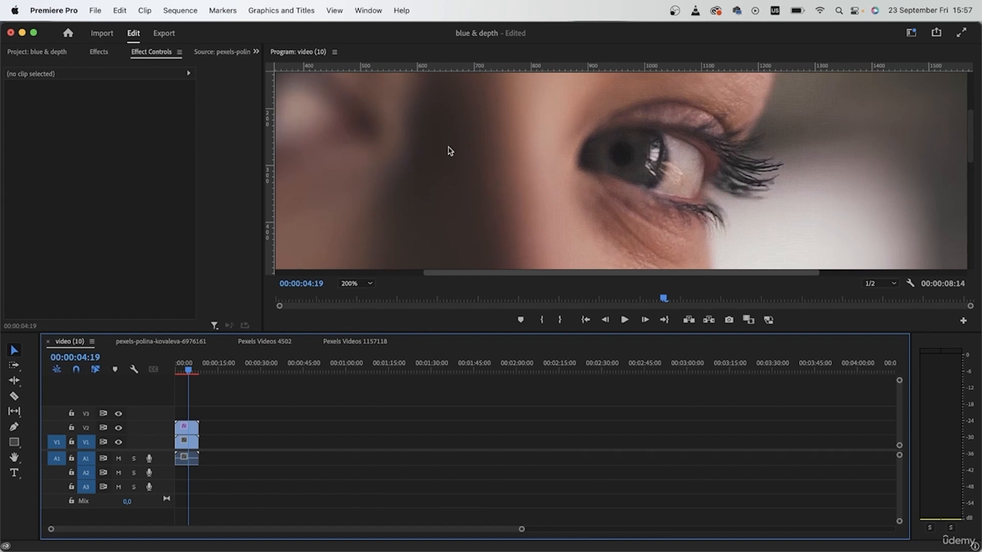
Step: Find the VR De-Noise effect and apply it to the sharpened copy on track V2
{"action": "left_click", "coordinate": [97, 53]}
{"action": "left_click", "coordinate": [100, 68]}
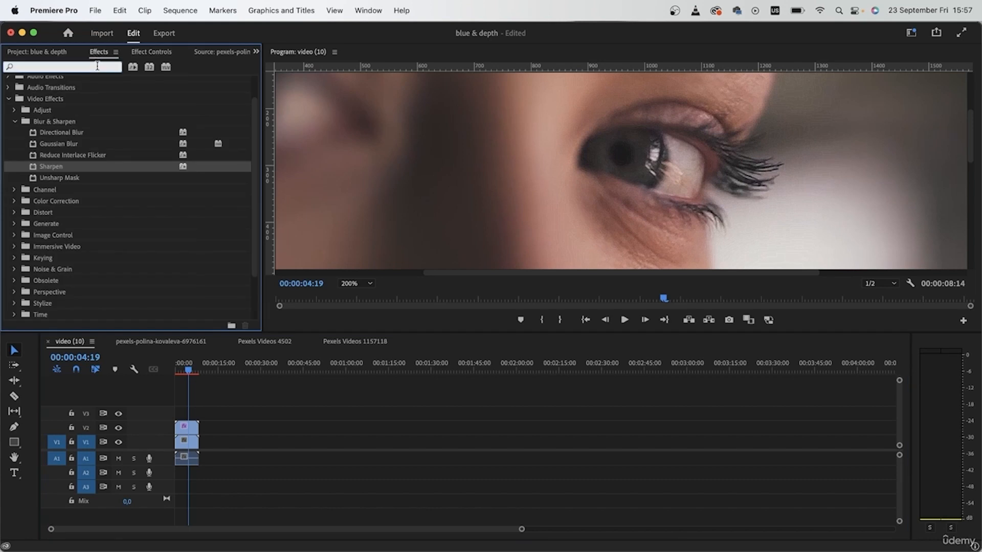
{"action": "type", "text": "vr"}
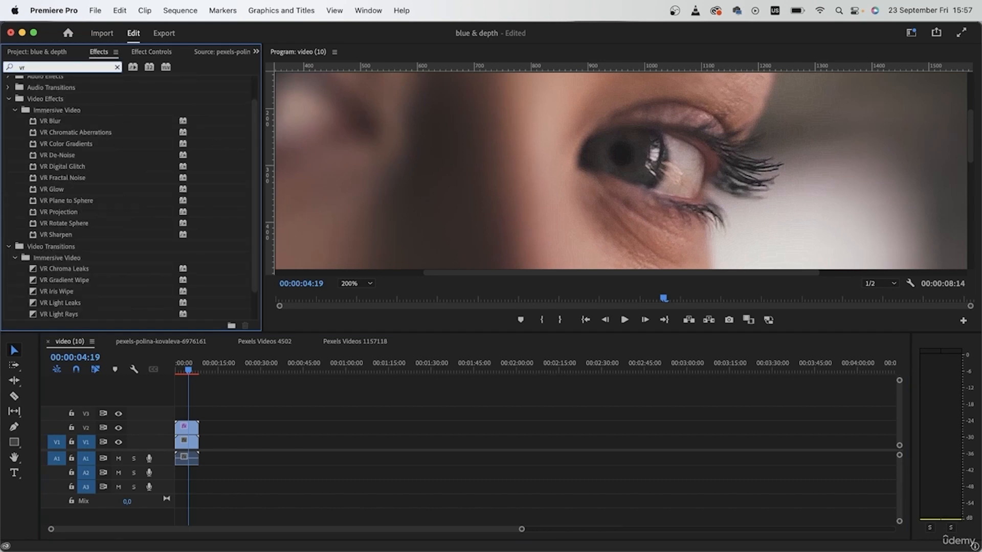
{"action": "scroll", "coordinate": [51, 184], "scroll_direction": "up", "scroll_amount": 2}
{"action": "left_click_drag", "start_coordinate": [51, 183], "coordinate": [187, 427]}
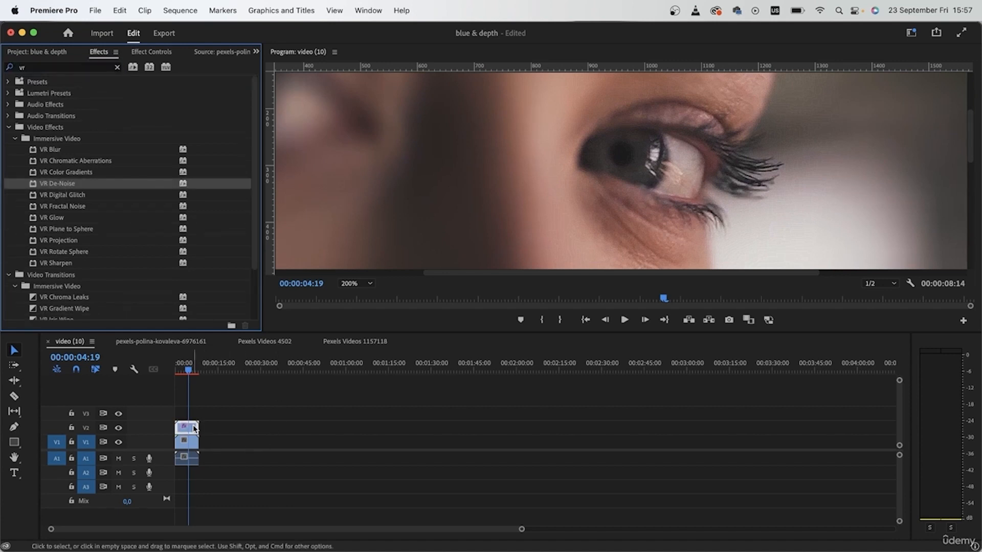
Step: Adjust the VR De-Noise Noise Level on the V2 copy, toggle the effect to compare, and collapse its settings
{"action": "left_click", "coordinate": [152, 52]}
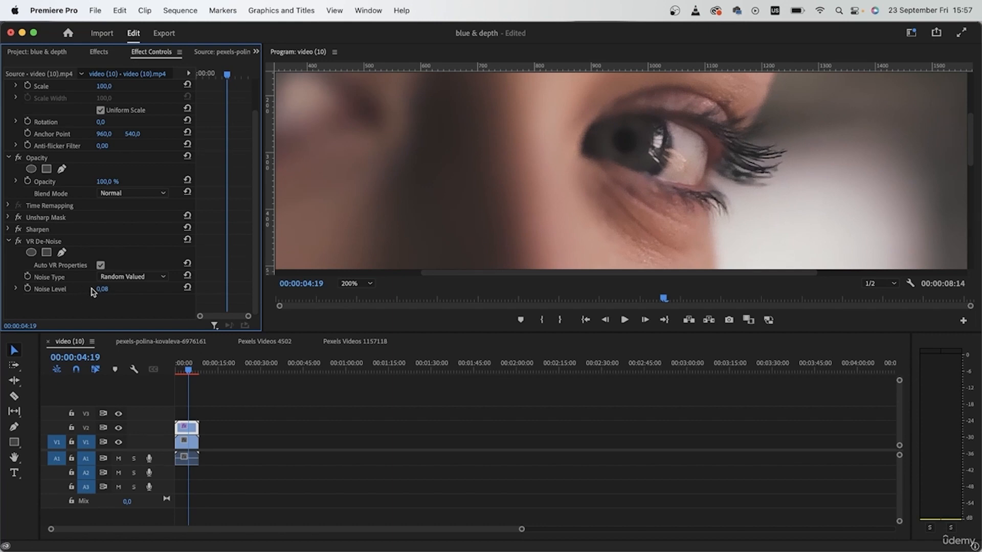
{"action": "left_click", "coordinate": [102, 289]}
{"action": "key", "text": "Right"}
{"action": "type", "text": "4"}
{"action": "key", "text": "BackSpace"}
{"action": "type", "text": "2"}
{"action": "key", "text": "Return"}
{"action": "left_click", "coordinate": [18, 241]}
{"action": "left_click", "coordinate": [18, 241]}
{"action": "left_click", "coordinate": [8, 241]}
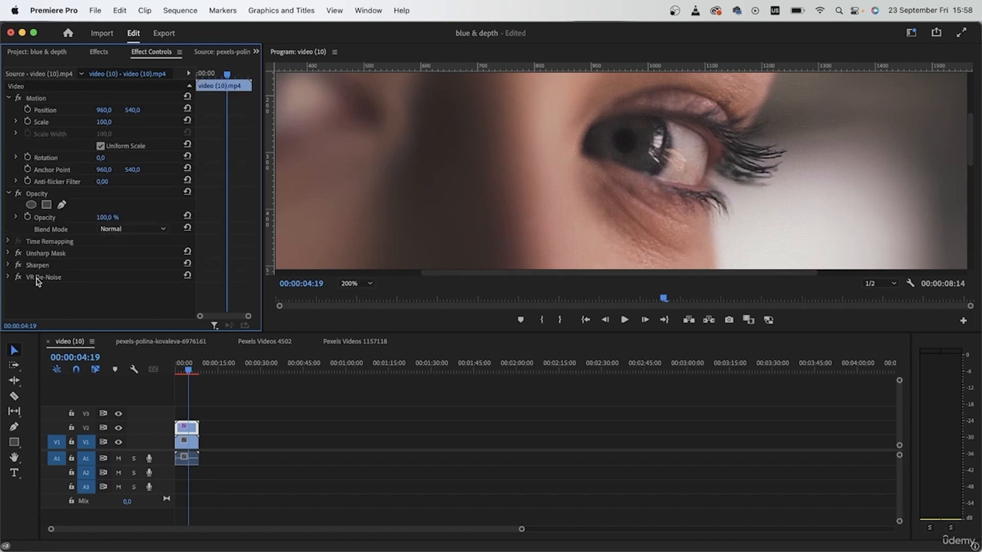
Step: Fit the whole frame in the program view and scrub through the face clip to review the sharpening
{"action": "left_click", "coordinate": [368, 284]}
{"action": "left_click", "coordinate": [354, 294]}
{"action": "left_click", "coordinate": [416, 450]}
{"action": "left_click", "coordinate": [196, 372]}
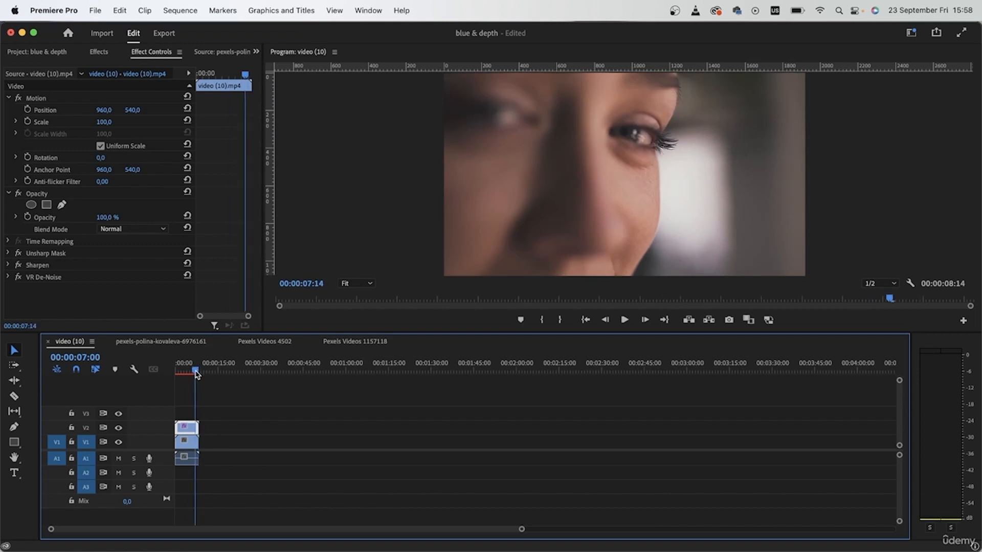
{"action": "left_click_drag", "start_coordinate": [196, 374], "coordinate": [160, 377]}
Step: Open the rose sequence, move the playhead to 00:00:05:00 and apply the Sharpen effect to the V1 clip
{"action": "left_click", "coordinate": [178, 347]}
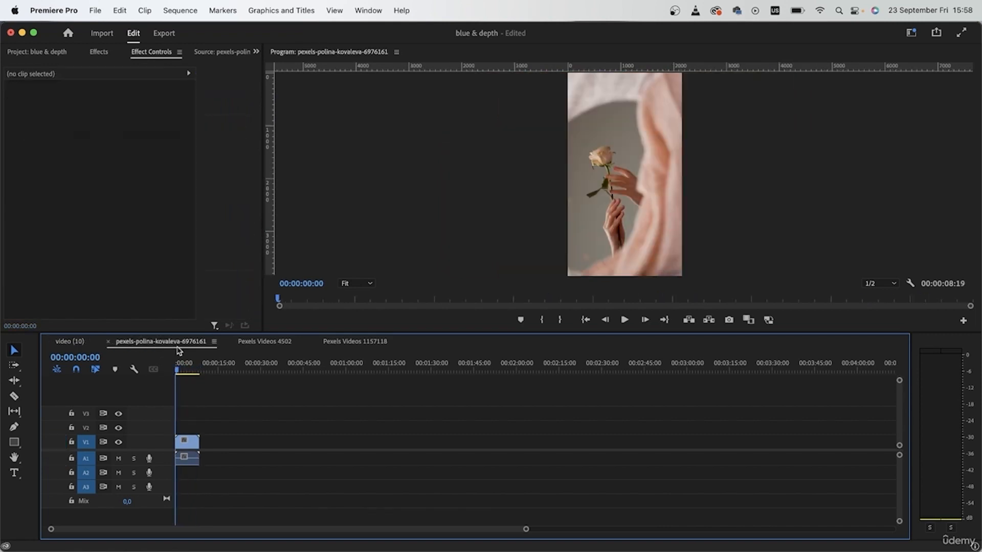
{"action": "left_click", "coordinate": [188, 366]}
{"action": "mouse_move", "coordinate": [189, 367]}
{"action": "left_mouse_down"}
{"action": "mouse_move", "coordinate": [198, 368]}
{"action": "mouse_move", "coordinate": [189, 368]}
{"action": "left_mouse_up"}
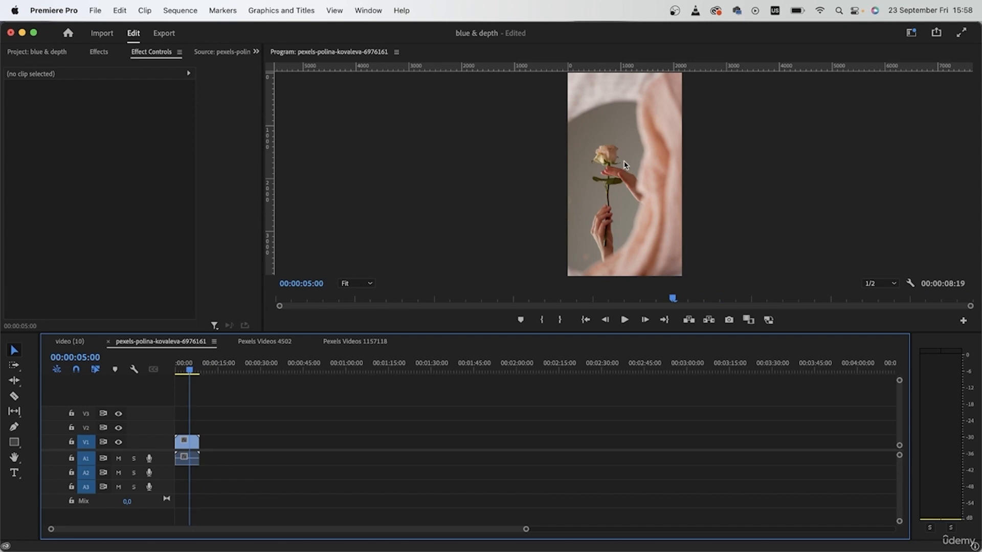
{"action": "key", "text": "shift+7"}
{"action": "type", "text": "sharpen"}
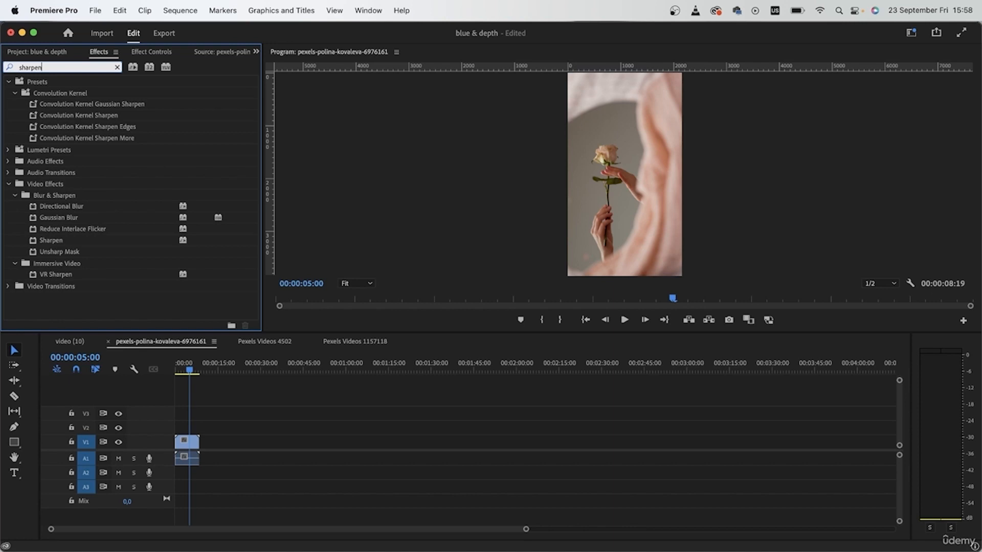
{"action": "left_click_drag", "start_coordinate": [52, 242], "coordinate": [193, 443]}
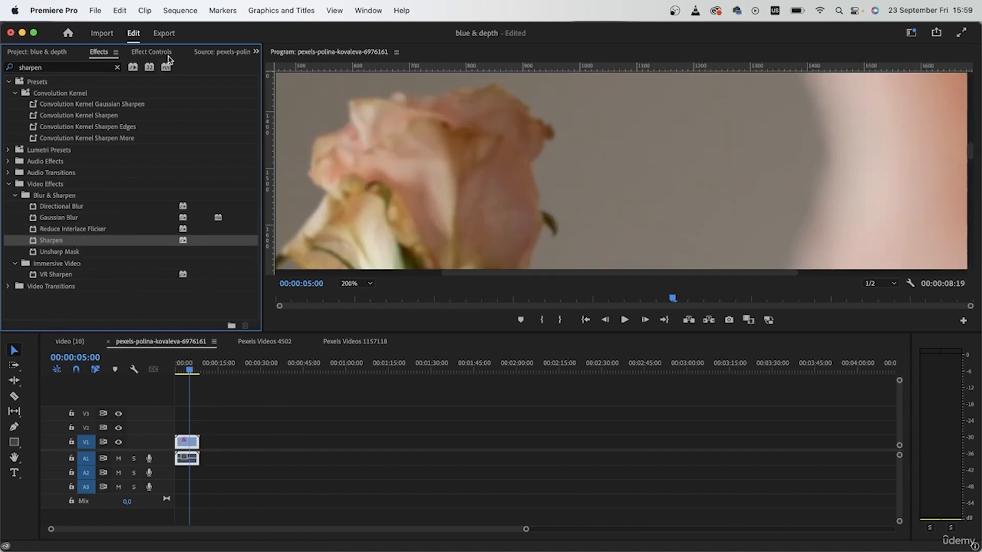
Step: Set the Sharpen Amount of the rose clip to 90
{"action": "left_click", "coordinate": [158, 52]}
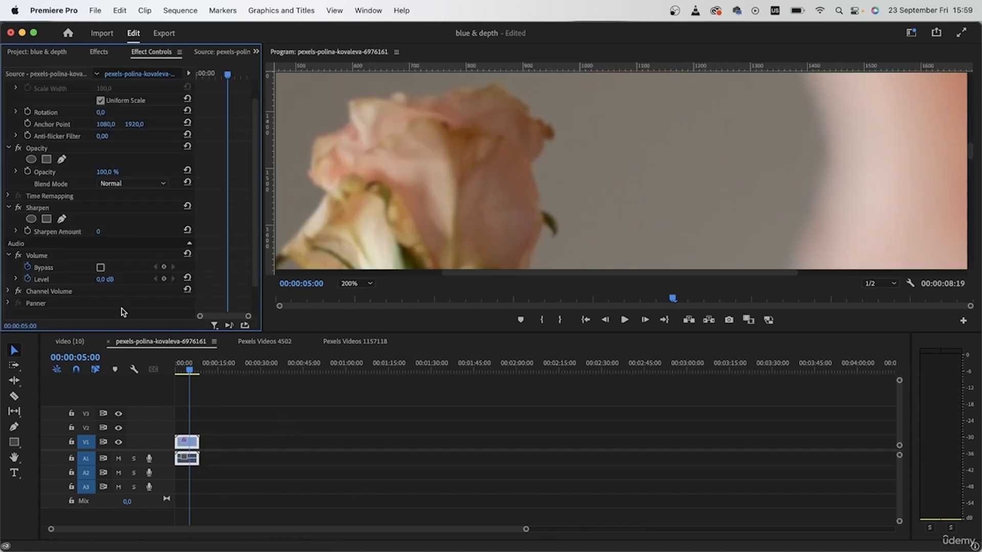
{"action": "left_click", "coordinate": [112, 230]}
{"action": "type", "text": "91"}
{"action": "key", "text": "Return"}
Step: Apply Unsharp Mask to the rose clip with an Amount of 200 and toggle the effect to compare
{"action": "left_click", "coordinate": [100, 52]}
{"action": "left_click_drag", "start_coordinate": [70, 252], "coordinate": [191, 442]}
{"action": "left_click_drag", "start_coordinate": [103, 266], "coordinate": [109, 266]}
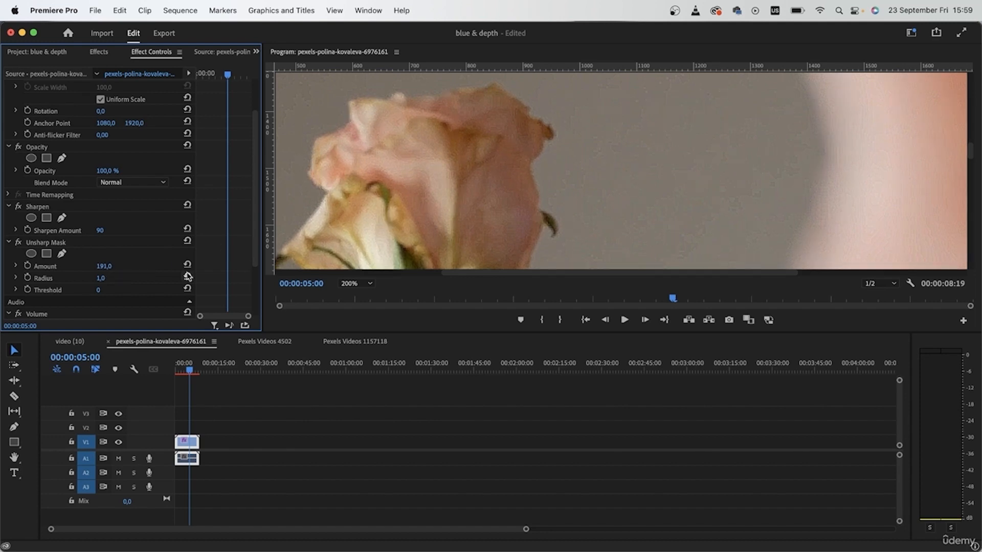
{"action": "left_click", "coordinate": [112, 265]}
{"action": "type", "text": "200"}
{"action": "key", "text": "Return"}
{"action": "left_click", "coordinate": [19, 242]}
{"action": "left_click", "coordinate": [19, 242]}
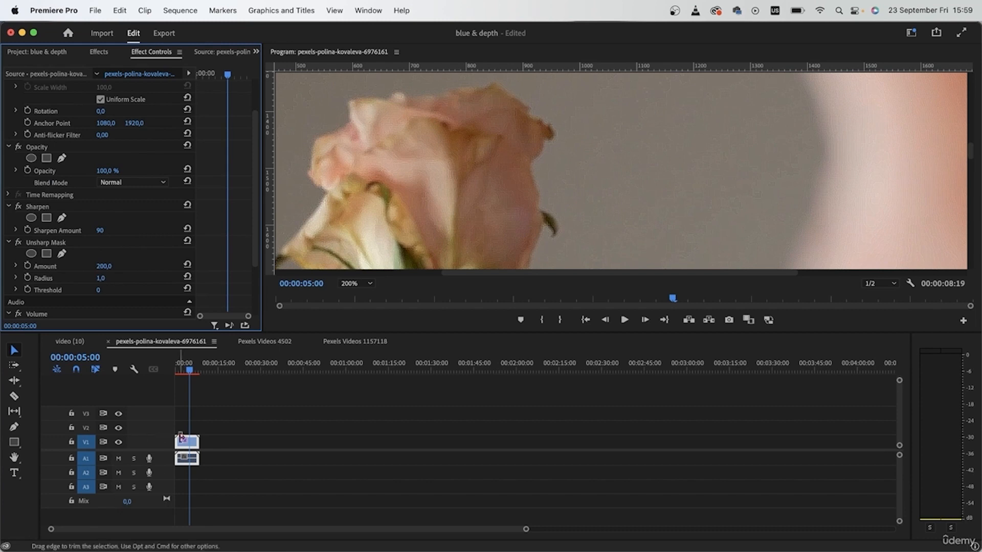
Step: Duplicate the rose clip onto track V2 and delete Sharpen and Unsharp Mask from the clip on V1
{"action": "left_click_drag", "start_coordinate": [189, 450], "coordinate": [184, 438]}
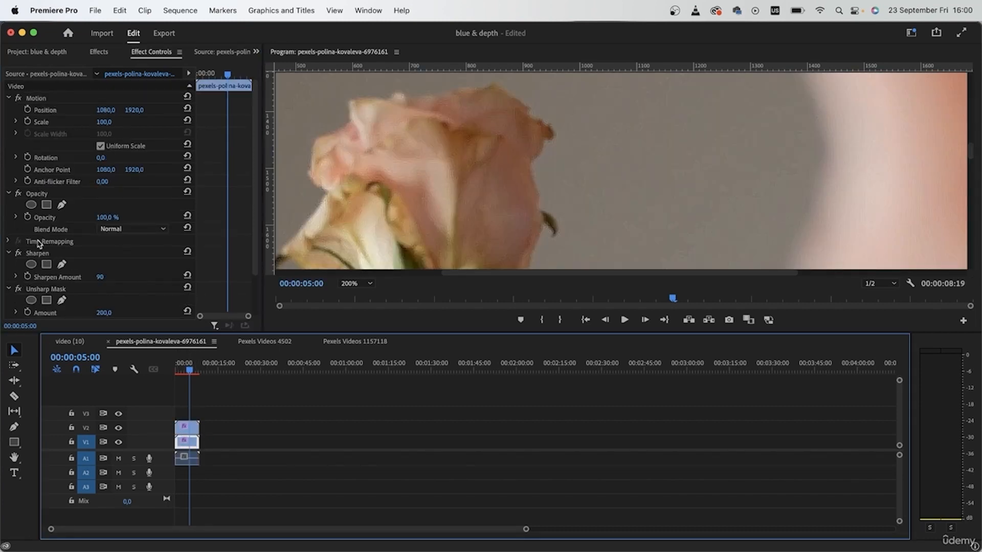
{"action": "left_click", "coordinate": [40, 255]}
{"action": "key", "text": "Delete"}
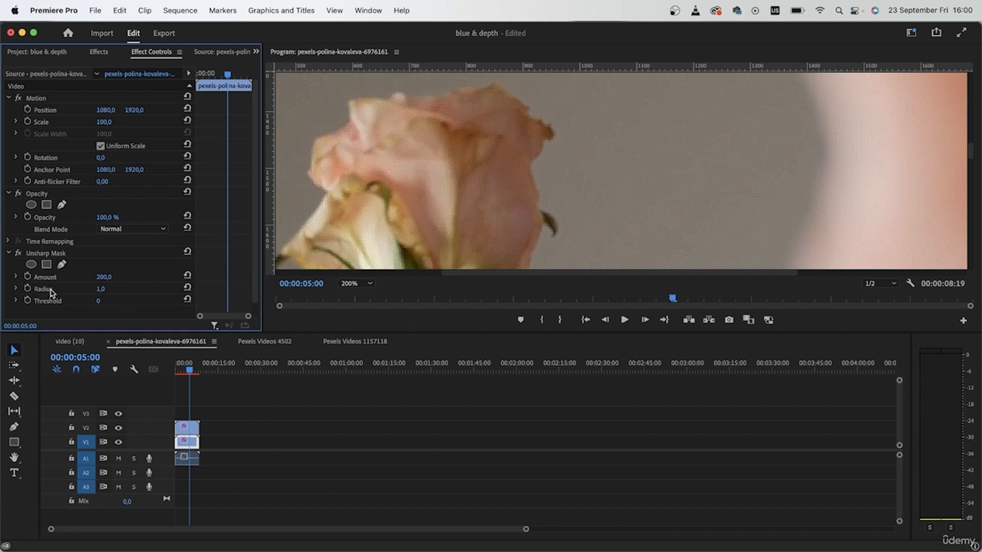
{"action": "left_click", "coordinate": [58, 252]}
{"action": "key", "text": "Delete"}
Step: Toggle the visibility of track V2 to compare the sharpened rose with the untouched clip
{"action": "left_click", "coordinate": [118, 428]}
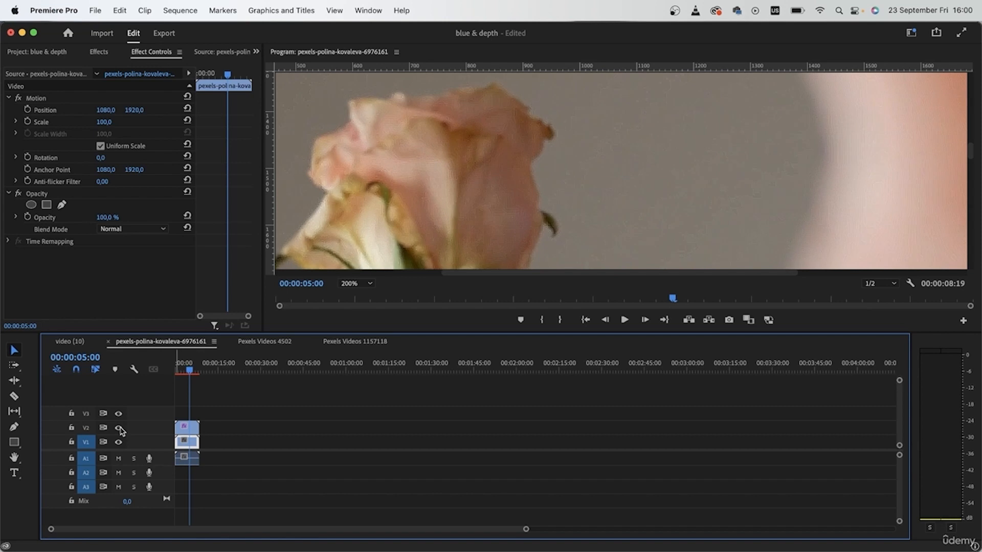
{"action": "left_click", "coordinate": [119, 429]}
{"action": "left_click", "coordinate": [118, 428]}
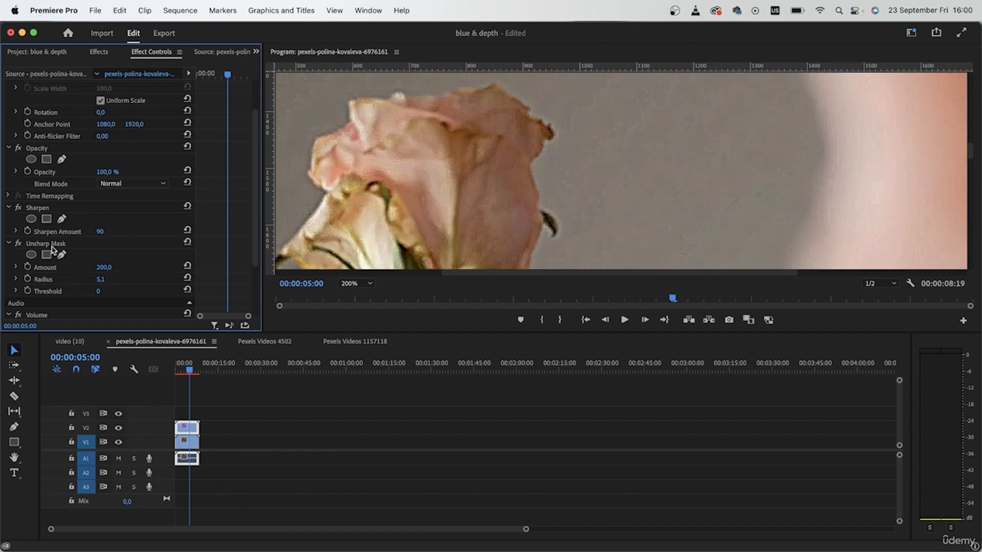
Step: Set the Unsharp Mask Radius to 4,0 on the rose copy on V2
{"action": "left_click", "coordinate": [100, 279]}
{"action": "type", "text": "2"}
{"action": "key", "text": "Return"}
{"action": "left_click_drag", "start_coordinate": [101, 279], "coordinate": [111, 279]}
Step: Find the VR De-Noise effect and apply it to the rose copy on track V2
{"action": "left_click", "coordinate": [99, 52]}
{"action": "left_click", "coordinate": [117, 67]}
{"action": "type", "text": "vr"}
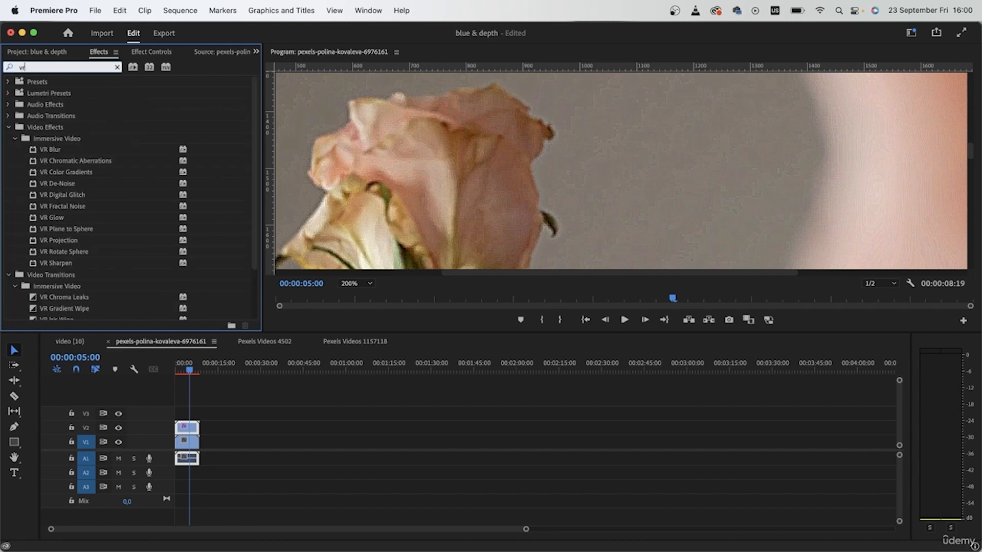
{"action": "left_click", "coordinate": [72, 185]}
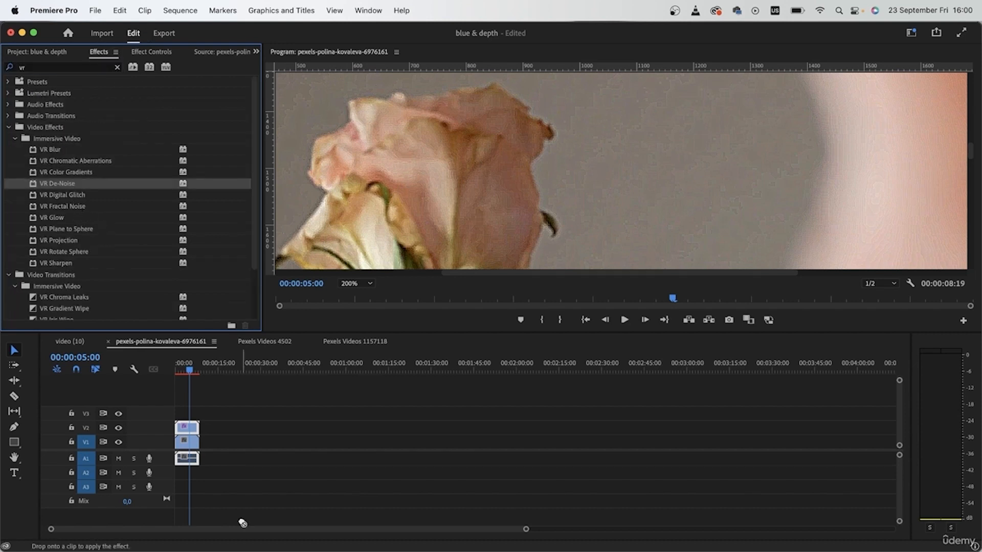
Step: Set the VR De-Noise Noise Level of the rose copy to 0,10
{"action": "left_click", "coordinate": [151, 52]}
{"action": "scroll", "coordinate": [114, 306], "scroll_direction": "down", "scroll_amount": 5}
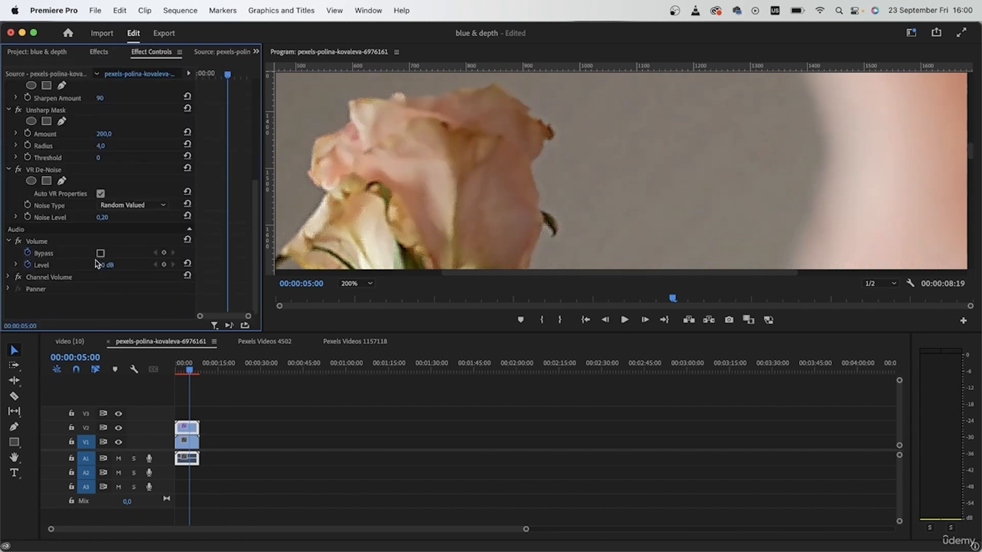
{"action": "left_click", "coordinate": [104, 217]}
{"action": "type", "text": "0,04"}
{"action": "key", "text": "BackSpace"}
{"action": "key", "text": "BackSpace"}
{"action": "type", "text": "1"}
{"action": "key", "text": "Return"}
Step: Toggle VR De-Noise on the rose copy to compare the result, and view the whole frame
{"action": "left_click", "coordinate": [19, 169]}
{"action": "left_click", "coordinate": [19, 170]}
{"action": "left_click", "coordinate": [355, 284]}
{"action": "left_click", "coordinate": [358, 295]}
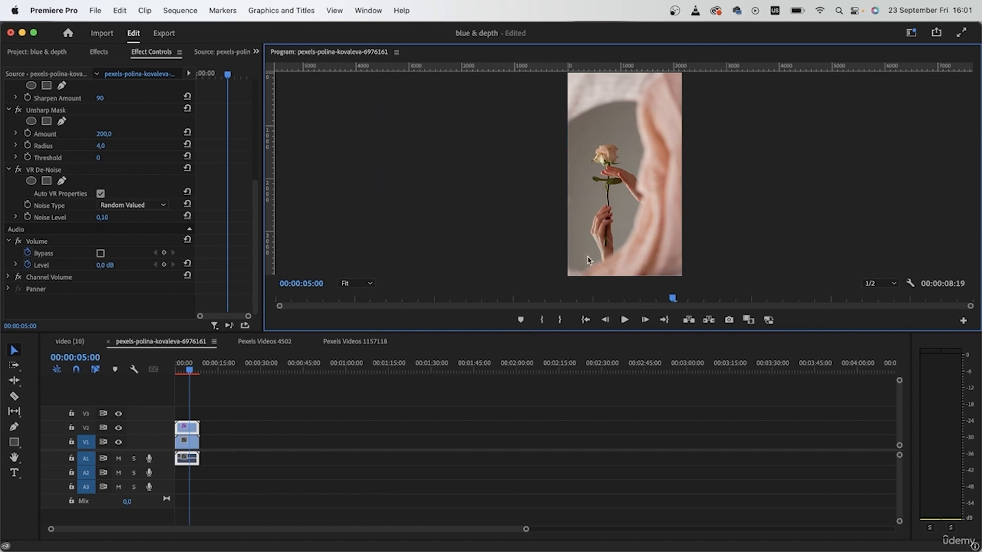
Step: View the rose at 200% and toggle track V2 off and on to compare the sharpened copy with the original
{"action": "left_click", "coordinate": [369, 285]}
{"action": "left_click", "coordinate": [363, 386]}
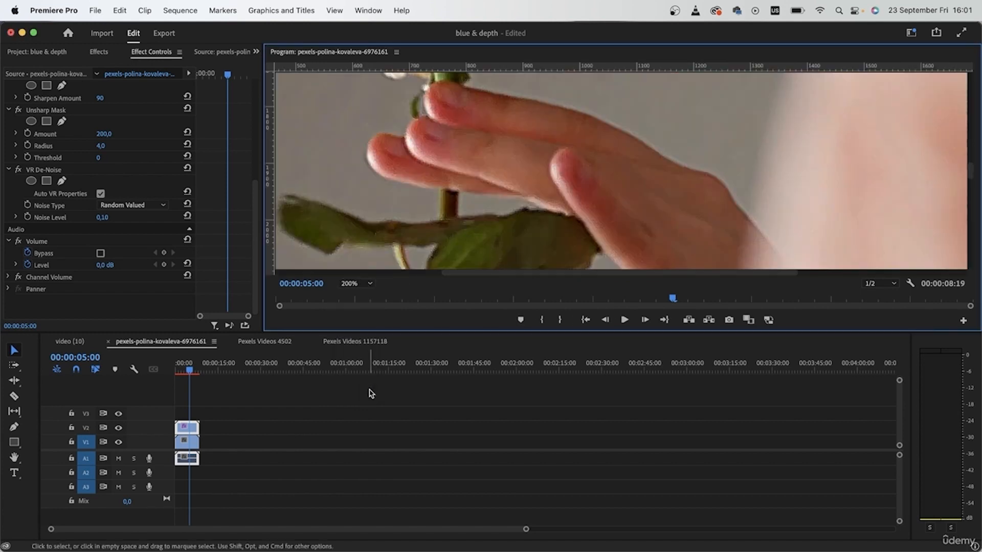
{"action": "left_click", "coordinate": [120, 429]}
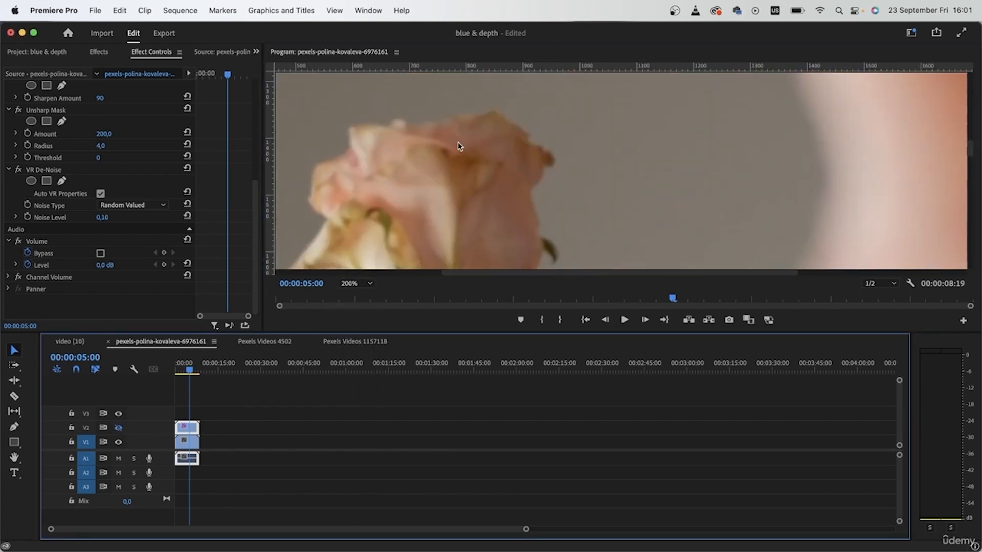
{"action": "left_click", "coordinate": [118, 428]}
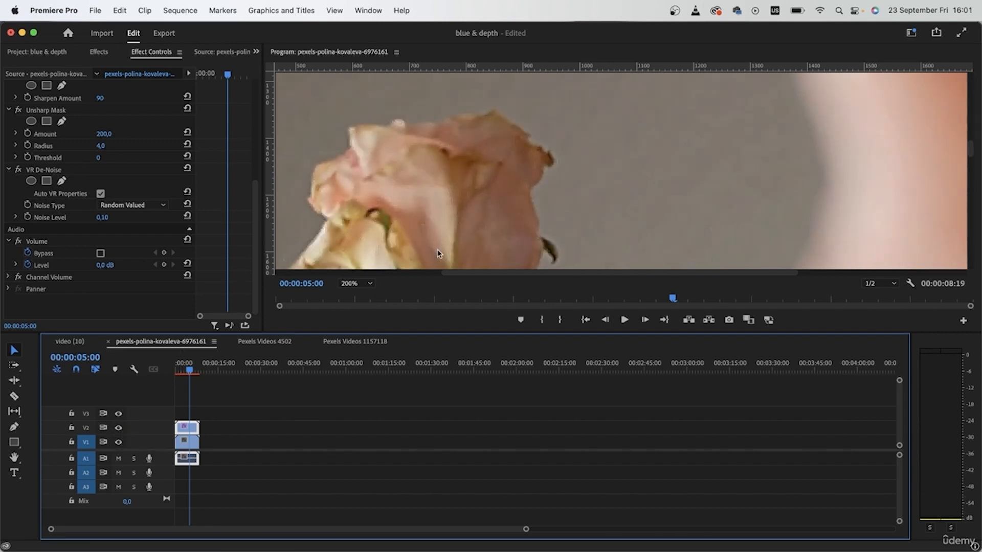
Step: Set the VR De-Noise Noise Level of the rose copy to 0,15 and view the whole frame
{"action": "left_click", "coordinate": [102, 217]}
{"action": "key", "text": "Right"}
{"action": "type", "text": "5"}
{"action": "key", "text": "Return"}
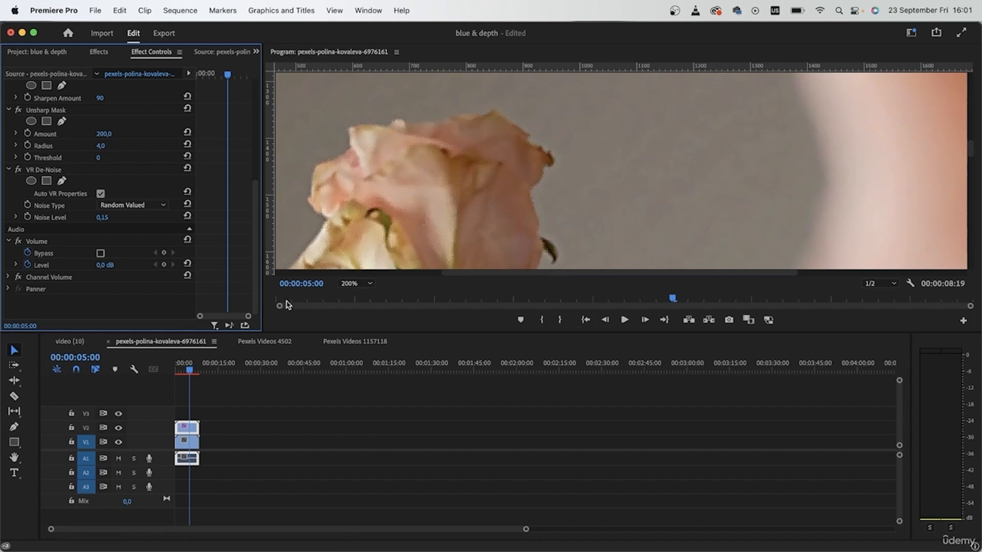
{"action": "left_click", "coordinate": [353, 284]}
{"action": "left_click", "coordinate": [357, 295]}
{"action": "left_click", "coordinate": [305, 428]}
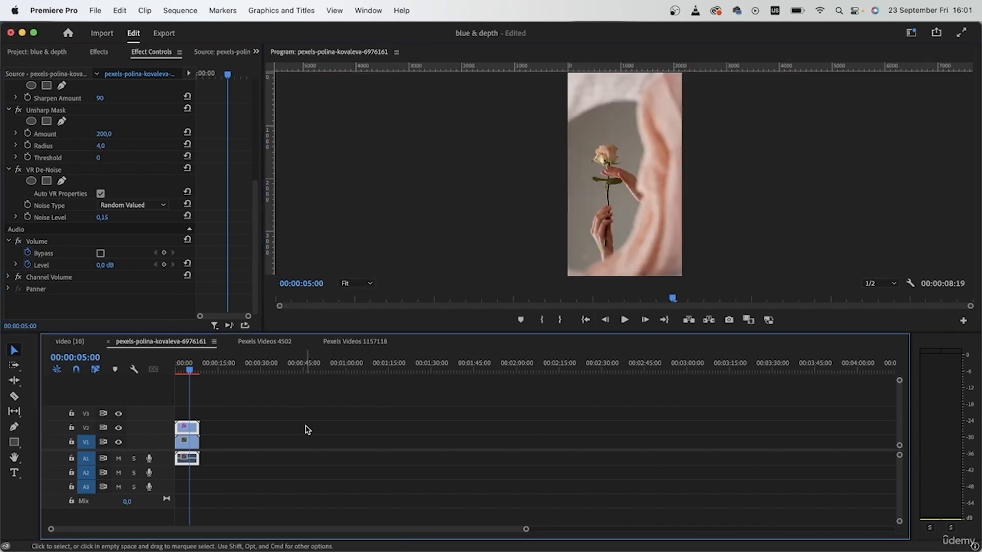
Step: In the Pexels Videos 4502 sequence, duplicate the clip onto track V2 and move the playhead to 00:00:07:20
{"action": "left_click", "coordinate": [260, 342]}
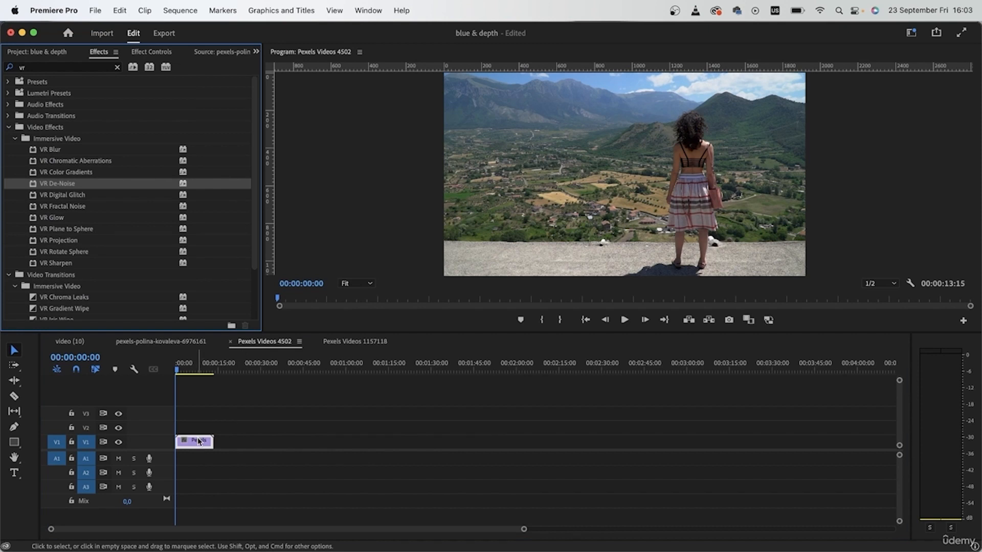
{"action": "left_click_drag", "start_coordinate": [199, 441], "coordinate": [198, 428]}
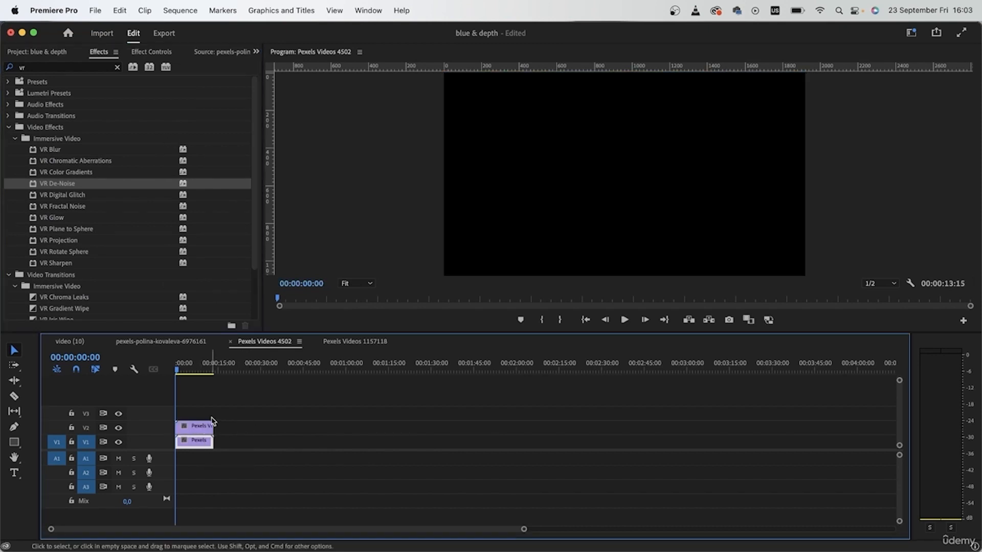
{"action": "left_click", "coordinate": [199, 364]}
{"action": "left_click", "coordinate": [197, 364]}
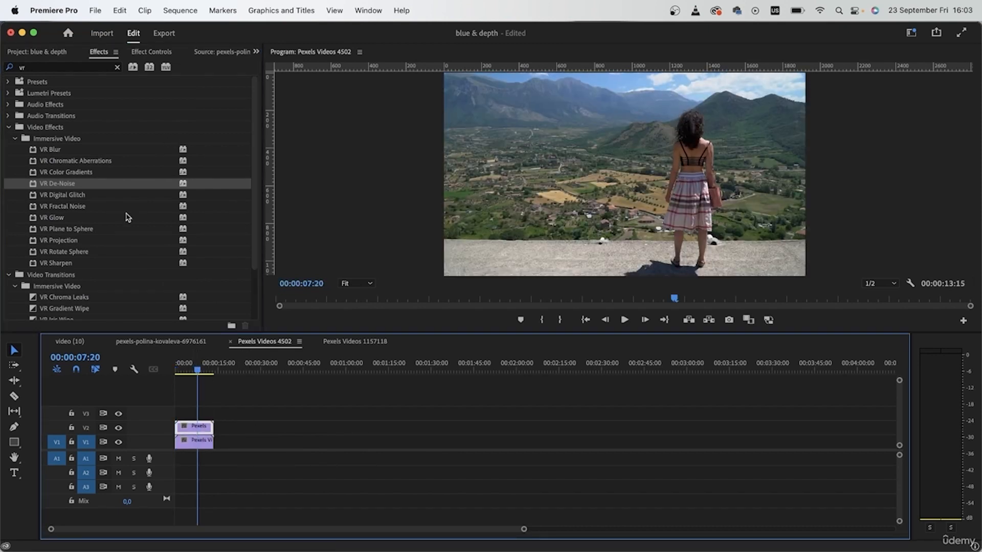
Step: Search the effects for "blur" and apply Fast Blur to the landscape copy on track V2
{"action": "left_click", "coordinate": [117, 67]}
{"action": "left_click", "coordinate": [107, 67]}
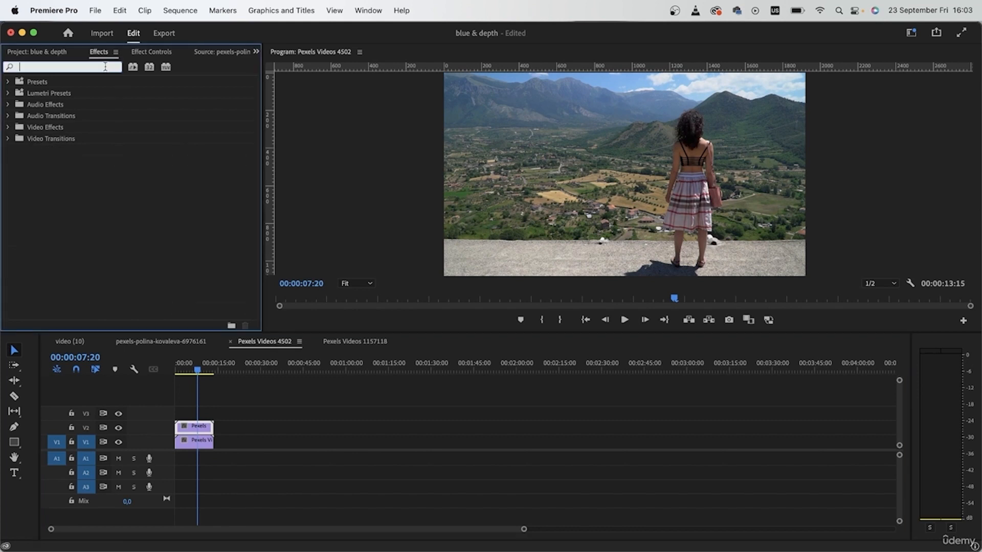
{"action": "type", "text": "blur"}
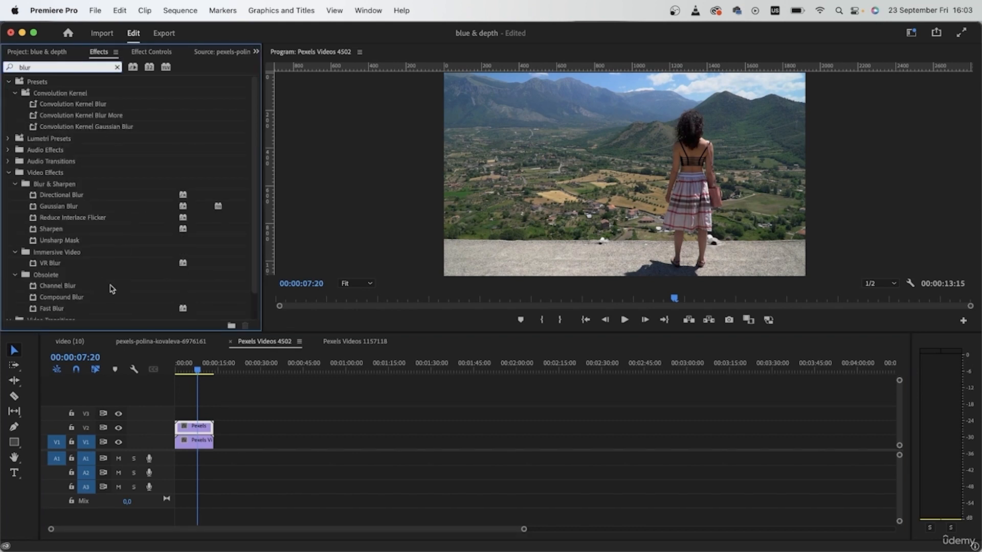
{"action": "scroll", "coordinate": [119, 280], "scroll_direction": "down", "scroll_amount": 2}
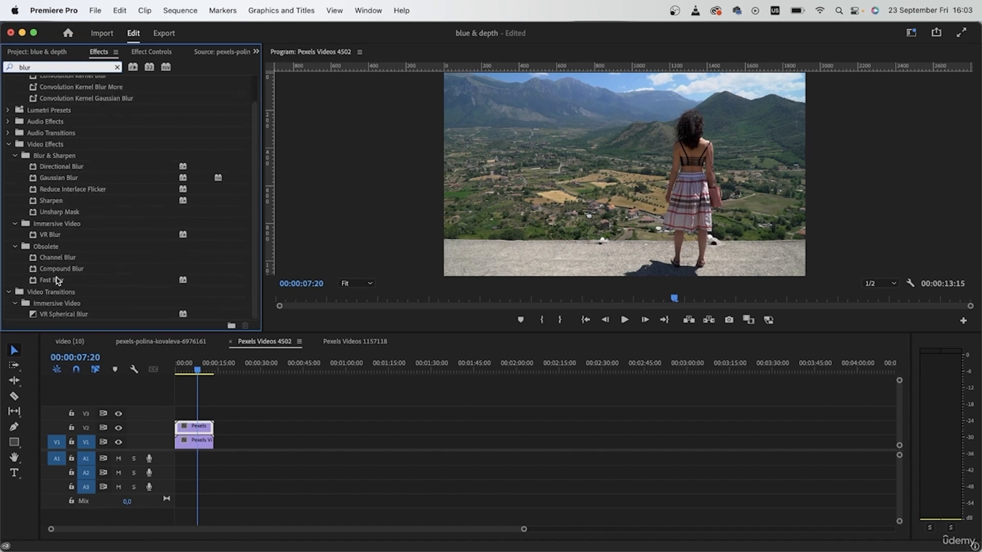
{"action": "left_click_drag", "start_coordinate": [55, 281], "coordinate": [199, 429]}
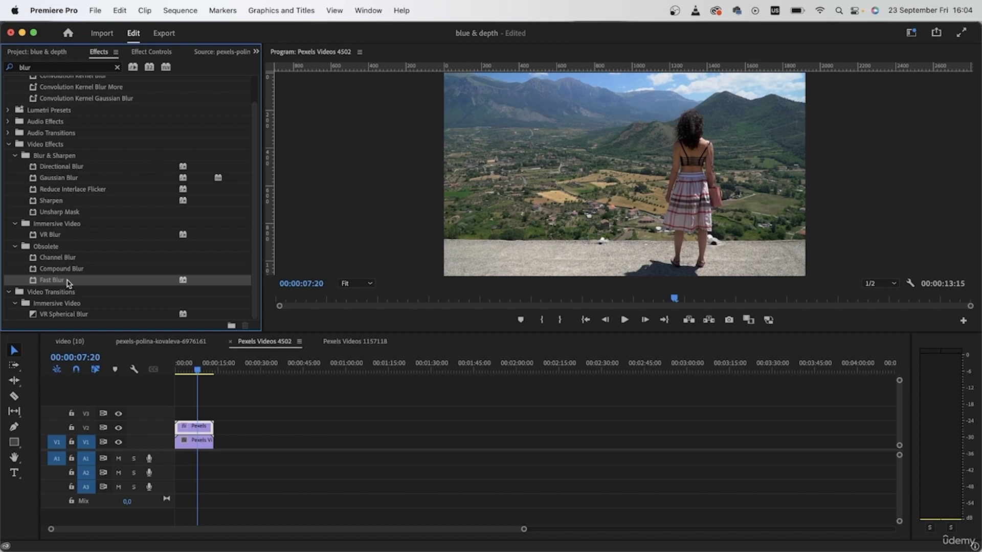
Step: Set the Fast Blur Blurriness of the V2 copy to 15,0
{"action": "left_click", "coordinate": [152, 51]}
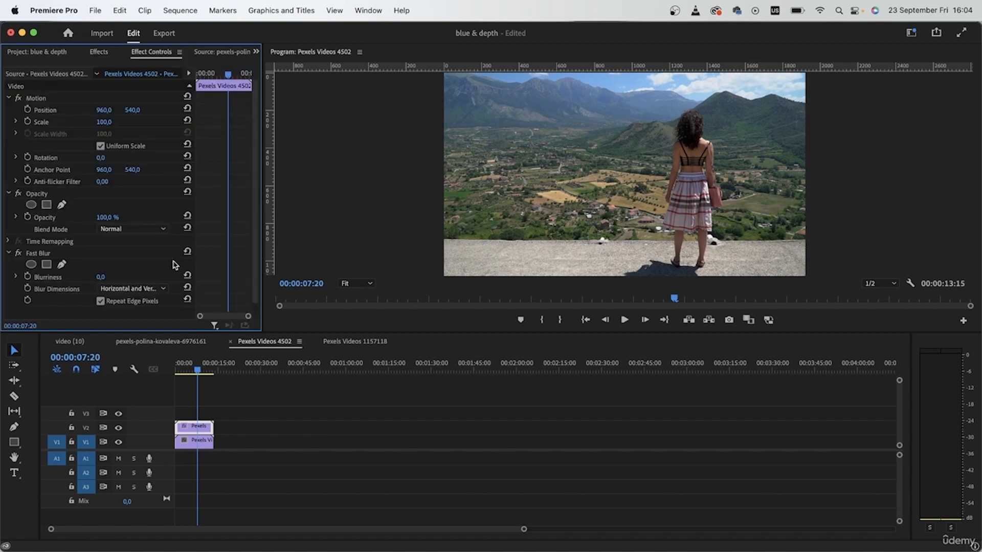
{"action": "scroll", "coordinate": [172, 261], "scroll_direction": "down", "scroll_amount": 1}
{"action": "left_click_drag", "start_coordinate": [101, 265], "coordinate": [107, 265]}
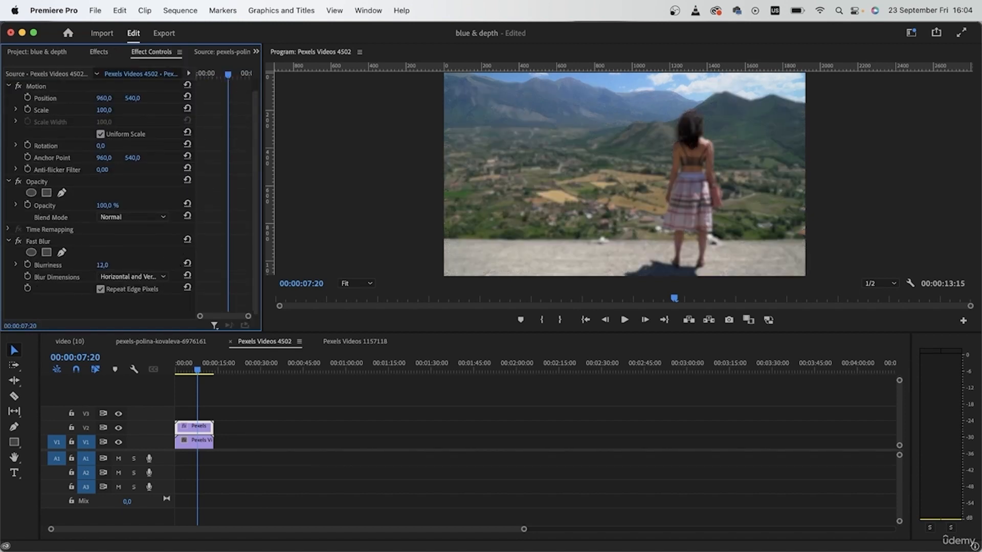
{"action": "left_click", "coordinate": [110, 264]}
{"action": "type", "text": "15"}
{"action": "key", "text": "Return"}
Step: Add a rectangular mask to Fast Blur and stretch its corners over the upper half of the frame
{"action": "left_click", "coordinate": [46, 252]}
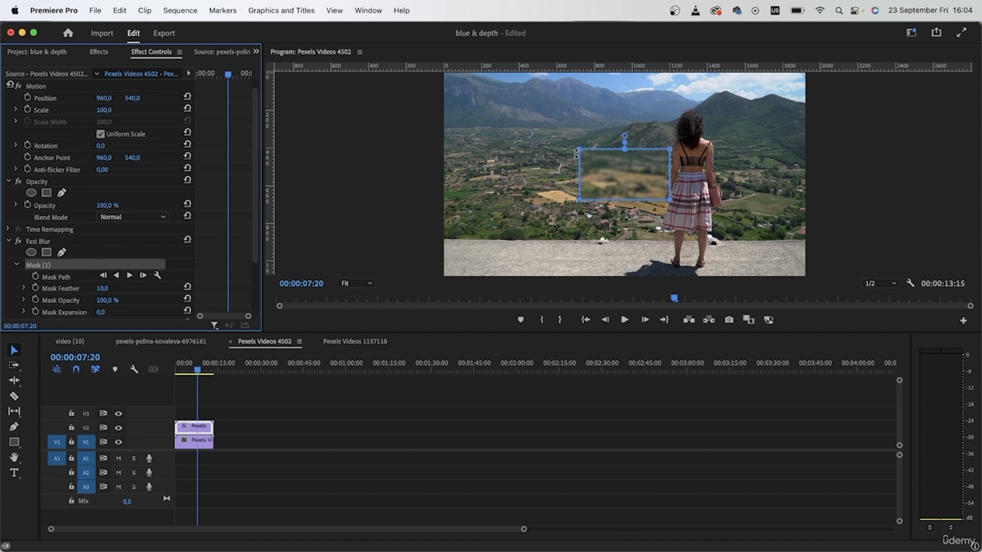
{"action": "left_click_drag", "start_coordinate": [576, 154], "coordinate": [439, 74]}
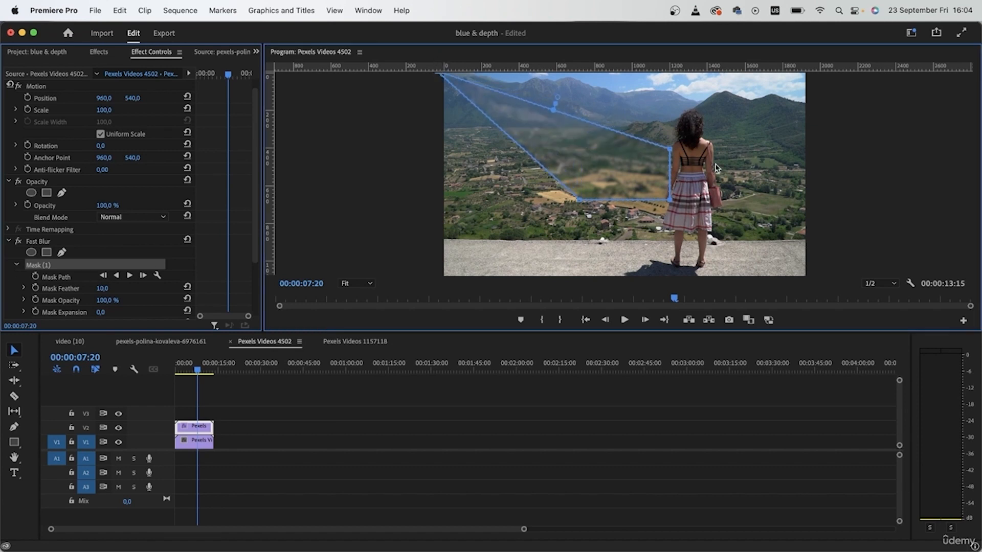
{"action": "left_click_drag", "start_coordinate": [670, 150], "coordinate": [817, 71]}
{"action": "left_click_drag", "start_coordinate": [667, 201], "coordinate": [808, 181]}
{"action": "left_click_drag", "start_coordinate": [578, 200], "coordinate": [429, 180]}
{"action": "left_click_drag", "start_coordinate": [808, 181], "coordinate": [825, 180]}
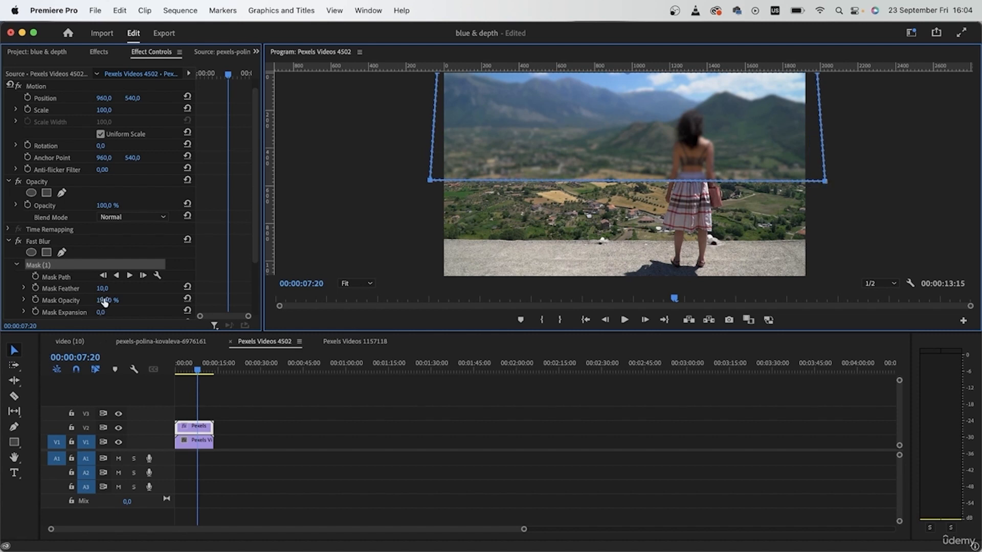
Step: Set the rectangular mask's feather to 277,0 and extend the mask's corners well beyond the frame edges
{"action": "left_click", "coordinate": [24, 289]}
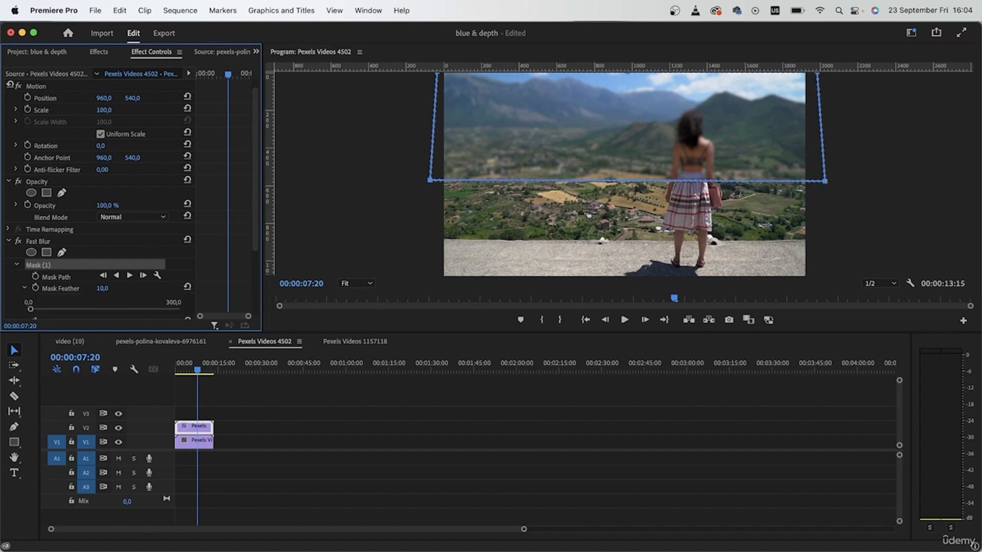
{"action": "left_click_drag", "start_coordinate": [119, 309], "coordinate": [170, 309]}
{"action": "scroll", "coordinate": [385, 230], "scroll_direction": "up", "scroll_amount": 1}
{"action": "scroll", "coordinate": [390, 236], "scroll_direction": "down", "scroll_amount": 3}
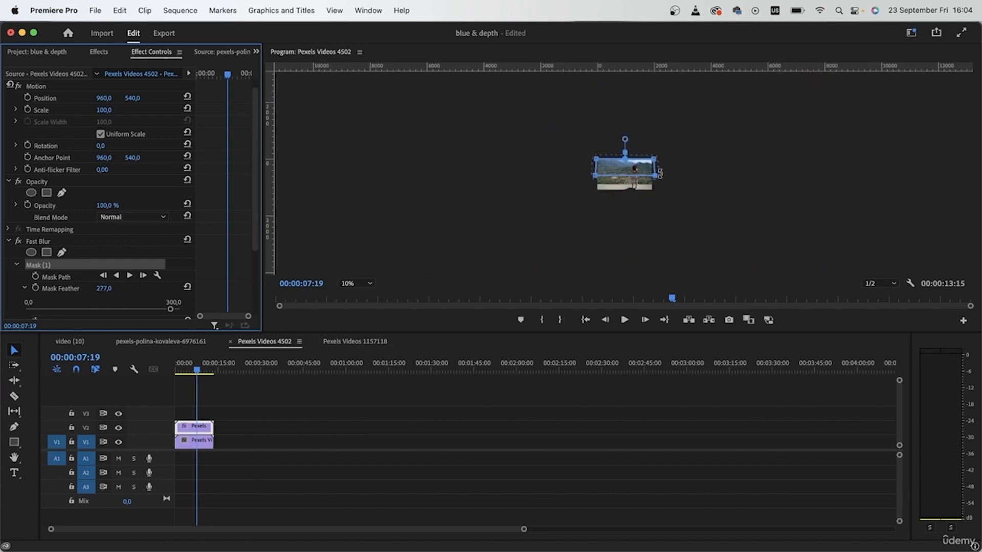
{"action": "left_click", "coordinate": [626, 160]}
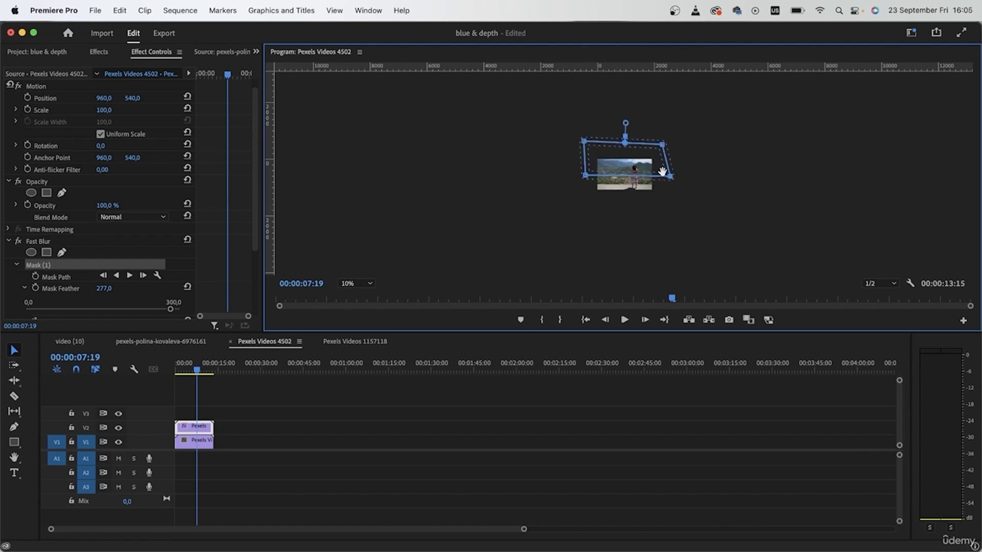
{"action": "left_click", "coordinate": [356, 283]}
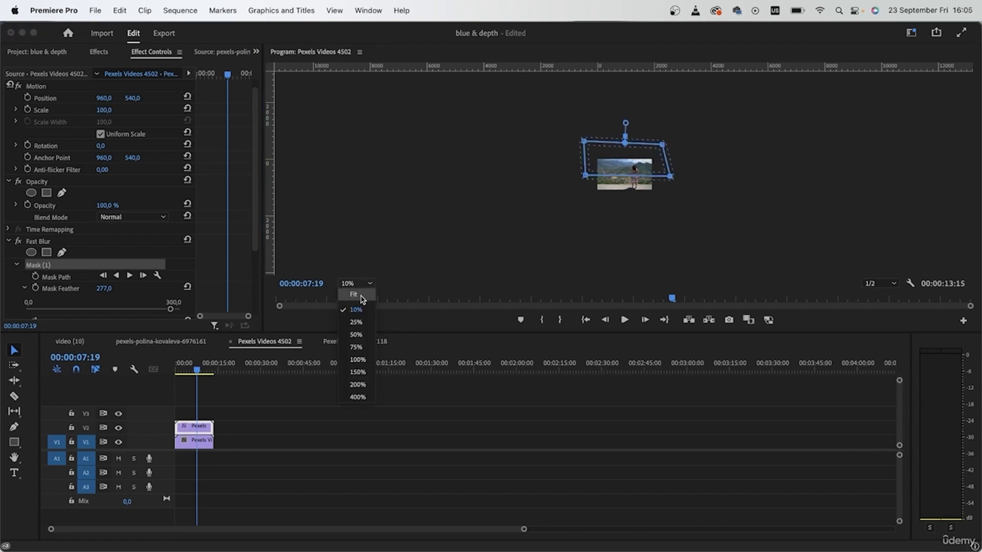
{"action": "left_click", "coordinate": [352, 293]}
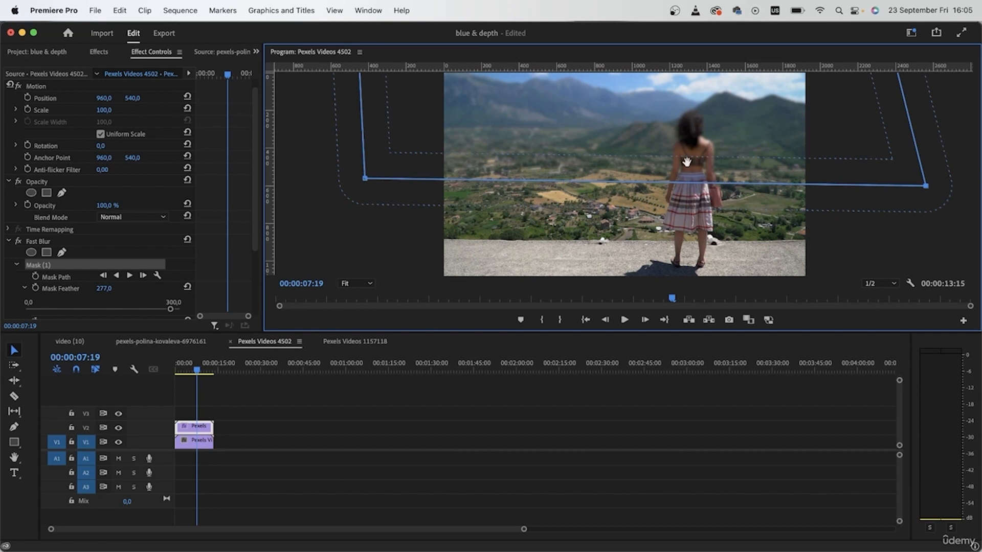
Step: Toggle track V2 to compare the masked blur, and delete the rectangular mask from Fast Blur
{"action": "left_click", "coordinate": [419, 428]}
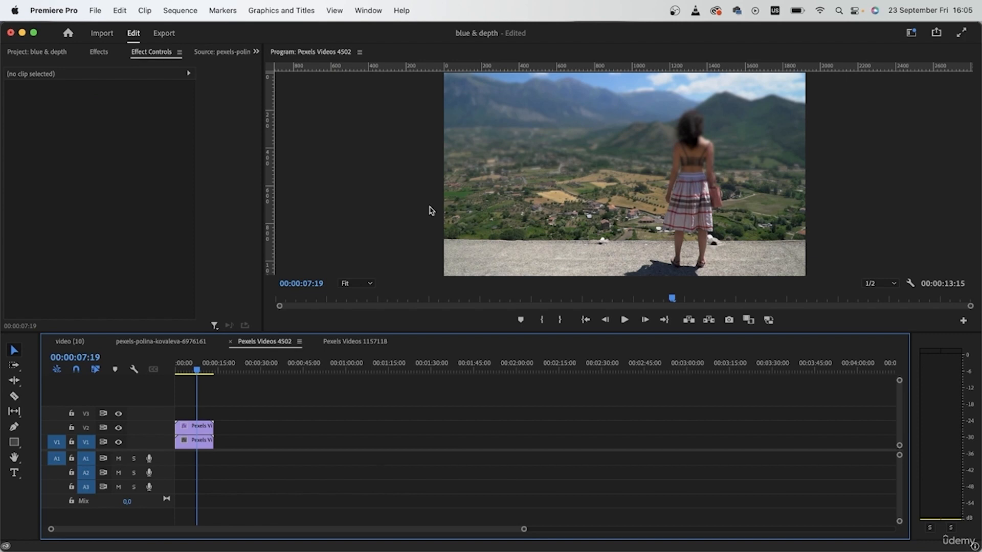
{"action": "left_click", "coordinate": [118, 428]}
{"action": "left_click", "coordinate": [192, 428]}
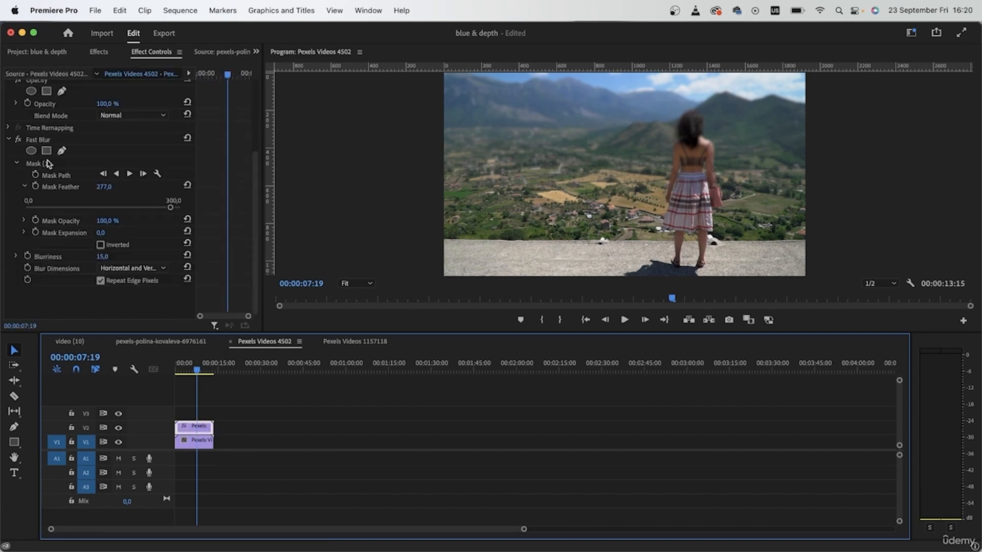
{"action": "left_click", "coordinate": [50, 164]}
{"action": "key", "text": "Delete"}
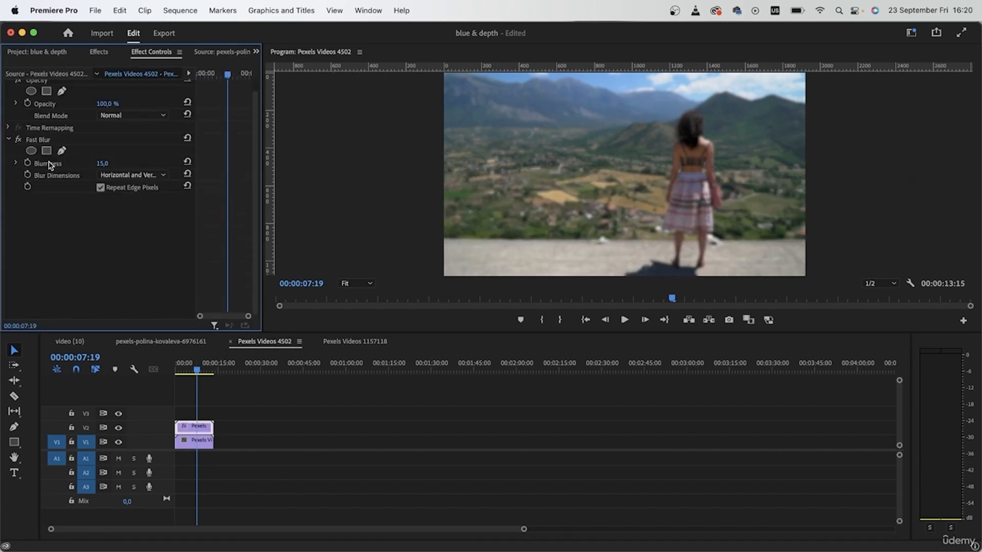
Step: Start a Pen mask on Fast Blur, tracing across the valley and around the woman's head to just past the frame's right edge
{"action": "left_click", "coordinate": [62, 150]}
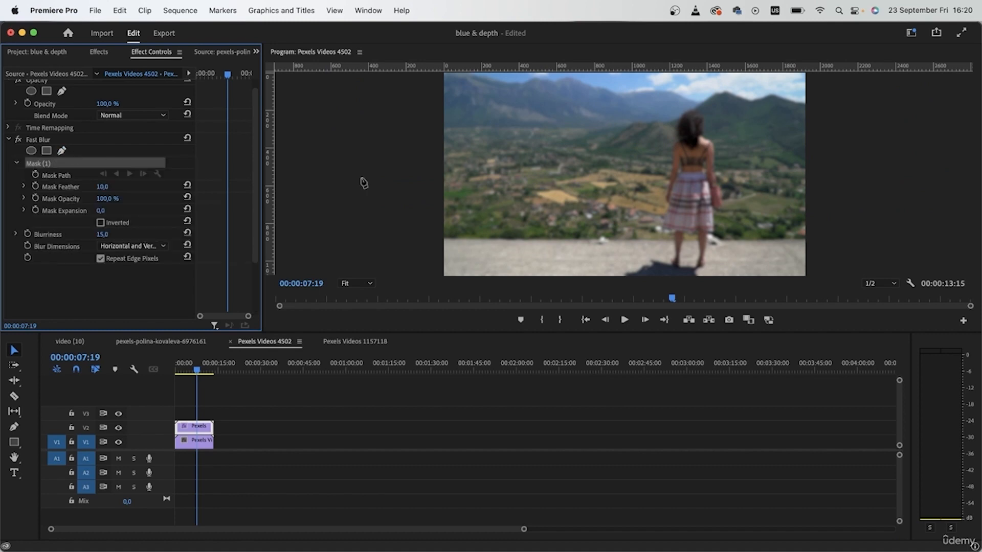
{"action": "left_click", "coordinate": [62, 151]}
{"action": "key", "text": "Delete"}
{"action": "left_click", "coordinate": [440, 152]}
{"action": "left_click", "coordinate": [670, 153]}
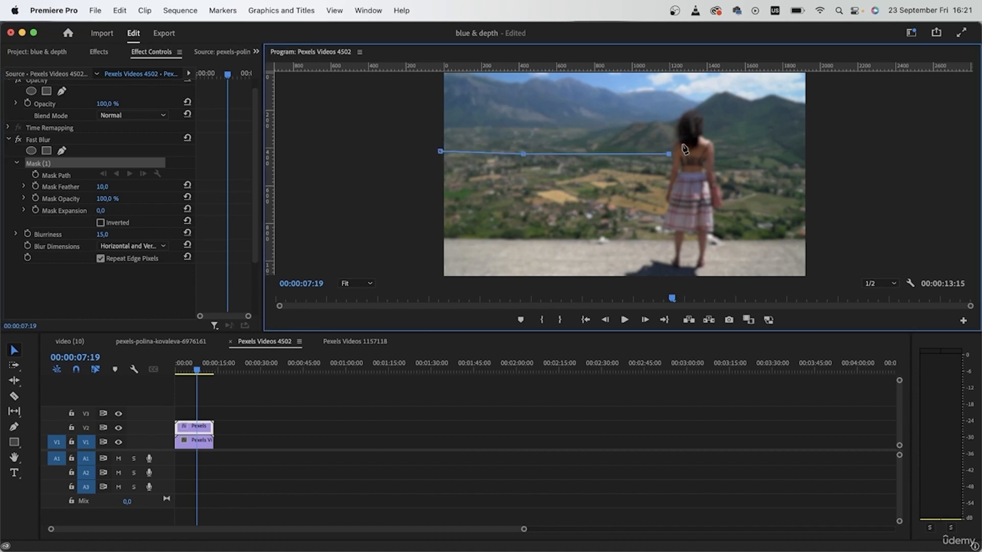
{"action": "left_click", "coordinate": [669, 131]}
{"action": "left_click", "coordinate": [683, 109]}
{"action": "left_click", "coordinate": [712, 131]}
{"action": "left_click", "coordinate": [720, 155]}
{"action": "left_click", "coordinate": [825, 159]}
Step: Close the Pen mask with corner points outside the frame so that it encloses the area above the traced line
{"action": "scroll", "coordinate": [818, 163], "scroll_direction": "down", "scroll_amount": 5}
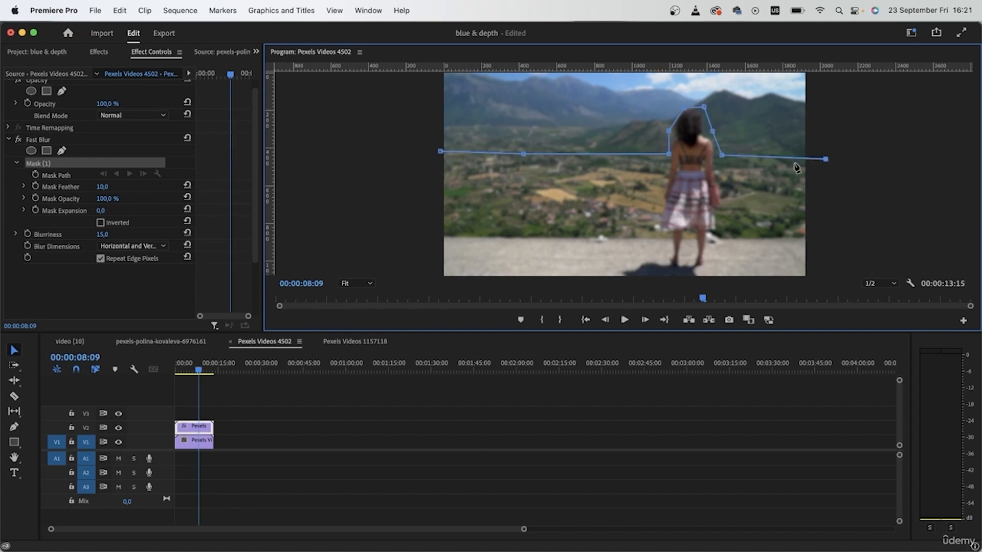
{"action": "scroll", "coordinate": [793, 162], "scroll_direction": "down", "scroll_amount": 1}
{"action": "scroll", "coordinate": [793, 162], "scroll_direction": "up", "scroll_amount": 1}
{"action": "scroll", "coordinate": [793, 162], "scroll_direction": "down", "scroll_amount": 1}
{"action": "scroll", "coordinate": [784, 148], "scroll_direction": "down", "scroll_amount": 2}
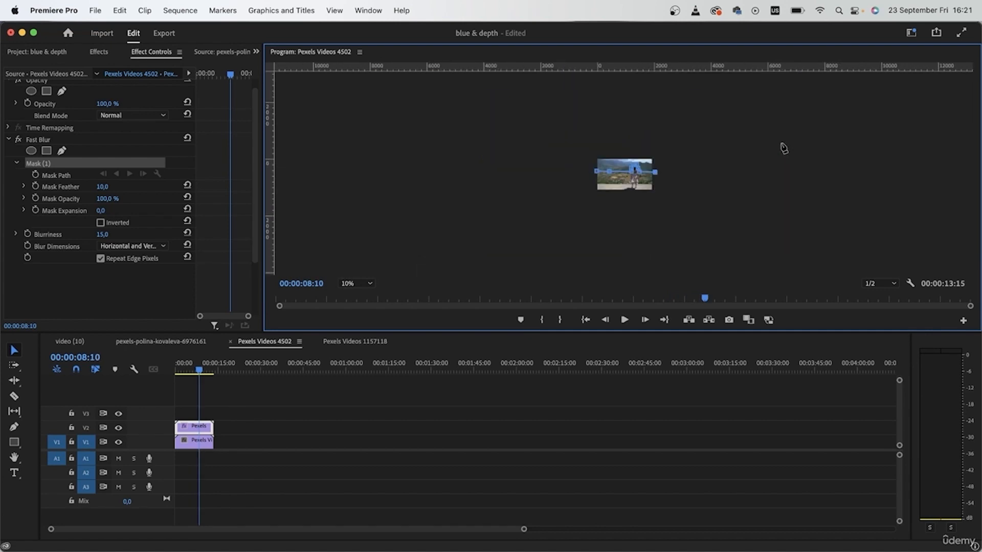
{"action": "left_click", "coordinate": [671, 175]}
{"action": "left_click", "coordinate": [676, 128]}
{"action": "left_click", "coordinate": [564, 131]}
{"action": "left_click", "coordinate": [566, 173]}
{"action": "left_click", "coordinate": [596, 174]}
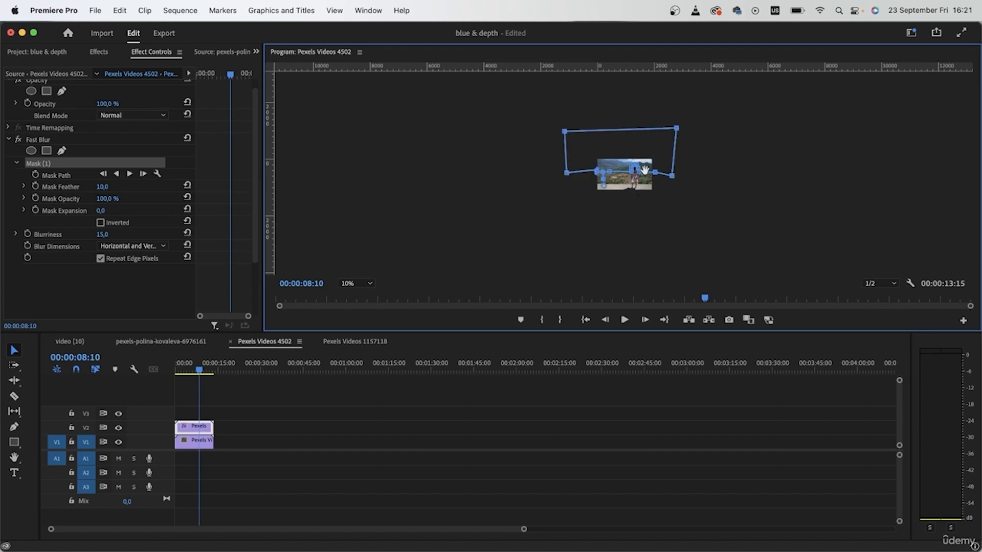
Step: Straighten the mask curve at the frame's left edge and set the Mask Feather to 76,0
{"action": "scroll", "coordinate": [629, 175], "scroll_direction": "up", "scroll_amount": 2}
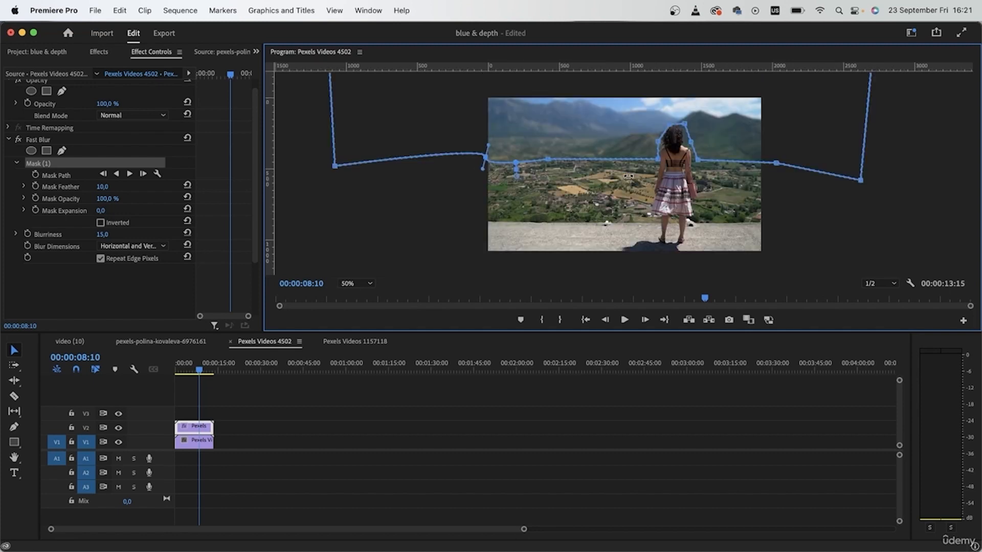
{"action": "left_click_drag", "start_coordinate": [486, 154], "coordinate": [474, 155]}
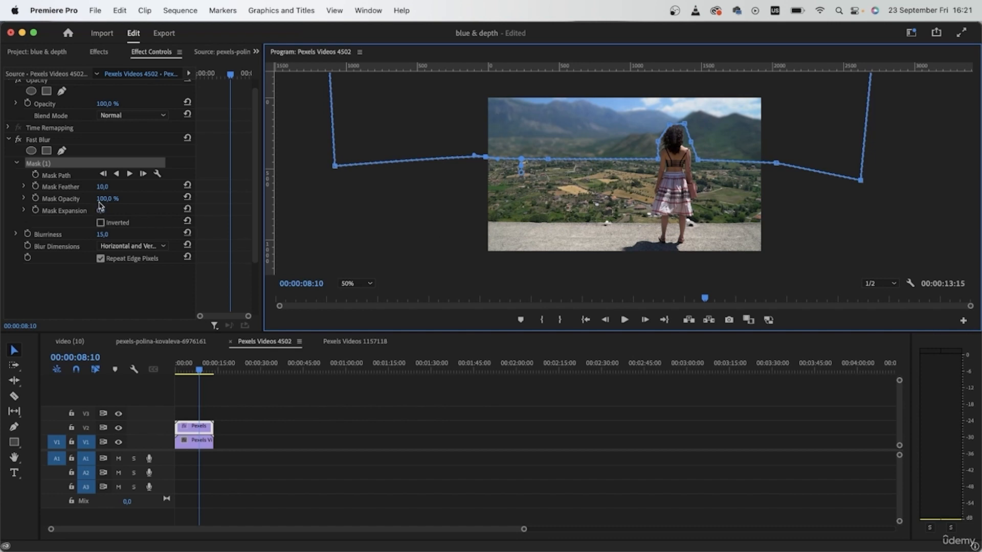
{"action": "left_click_drag", "start_coordinate": [102, 187], "coordinate": [136, 187]}
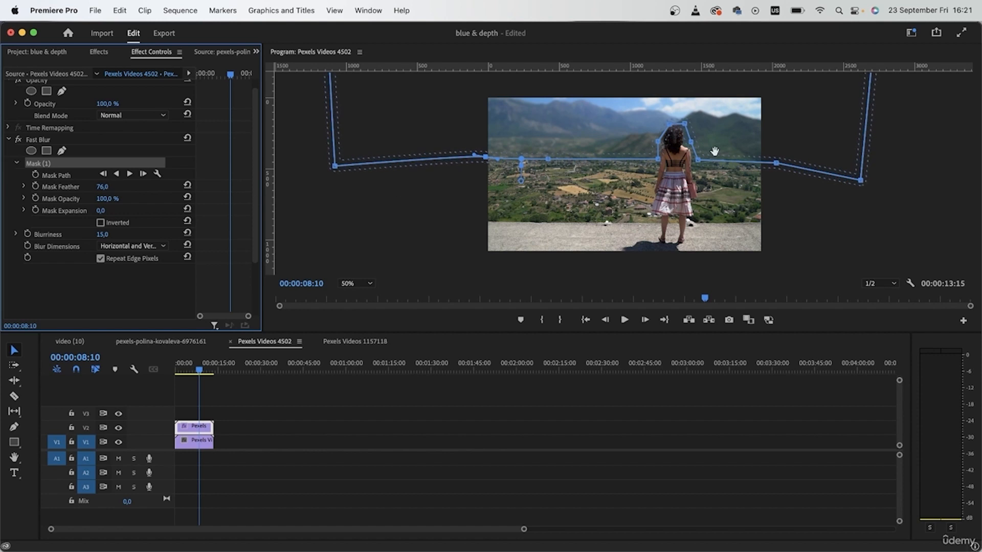
Step: Refine the Fast Blur mask points around the woman's head so the outline fits her hair more closely
{"action": "left_click", "coordinate": [668, 129]}
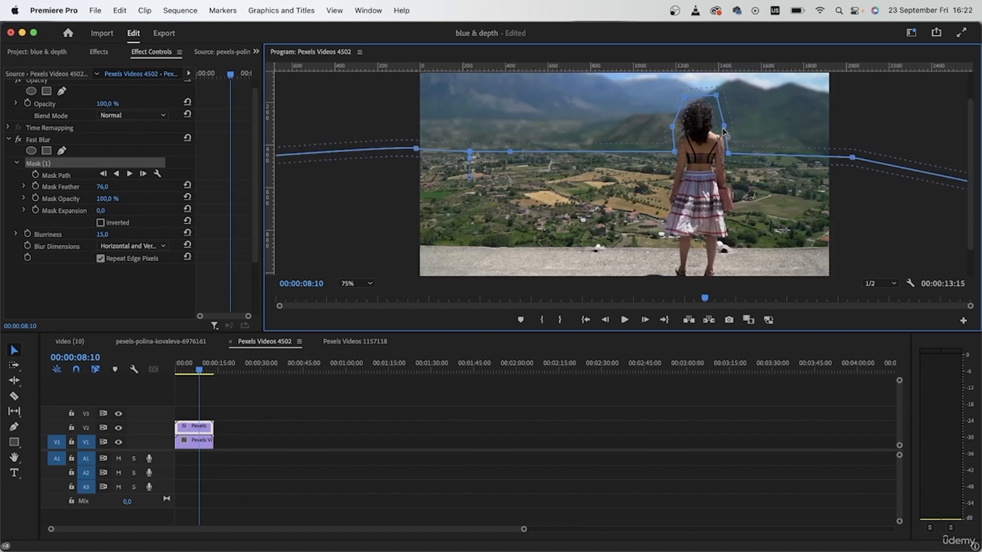
{"action": "left_click_drag", "start_coordinate": [722, 127], "coordinate": [722, 135]}
{"action": "mouse_move", "coordinate": [717, 98]}
{"action": "left_mouse_down"}
{"action": "mouse_move", "coordinate": [708, 125]}
{"action": "mouse_move", "coordinate": [718, 109]}
{"action": "mouse_move", "coordinate": [704, 97]}
{"action": "left_mouse_up"}
Step: Level the mask points near both sides of the frame with the valley line and check the clip at 00:00:02:05
{"action": "left_click_drag", "start_coordinate": [664, 66], "coordinate": [662, 152]}
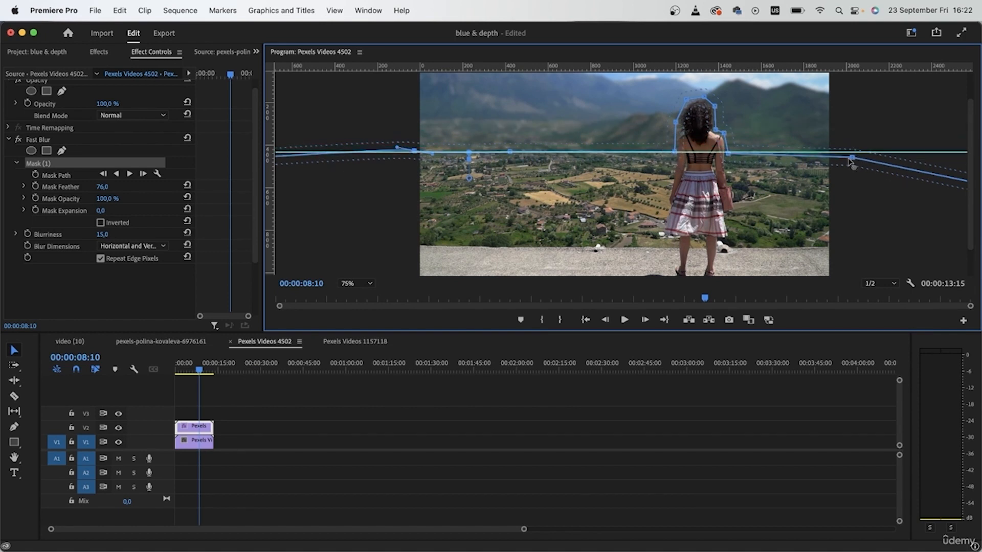
{"action": "left_click_drag", "start_coordinate": [852, 158], "coordinate": [852, 152]}
{"action": "left_click", "coordinate": [414, 152]}
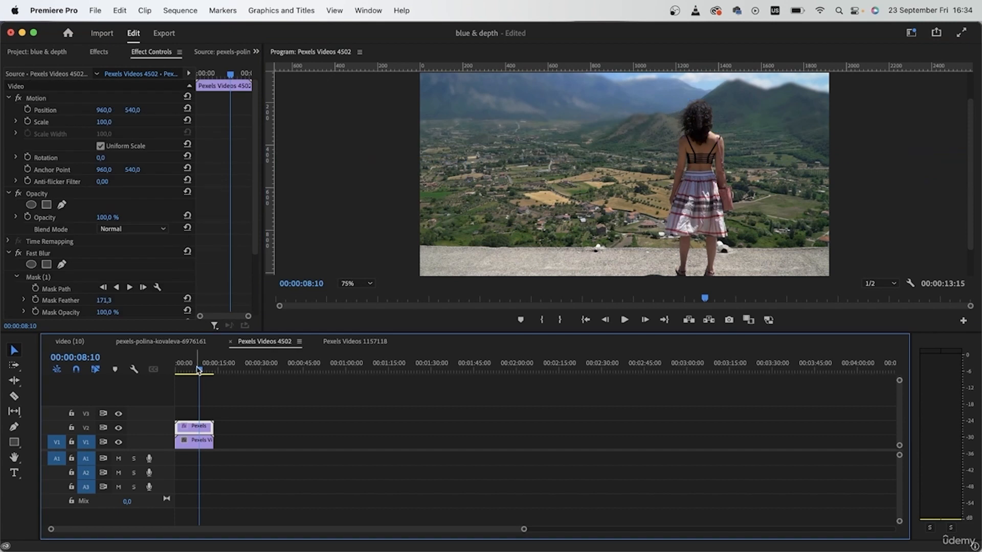
{"action": "left_click_drag", "start_coordinate": [199, 369], "coordinate": [181, 374]}
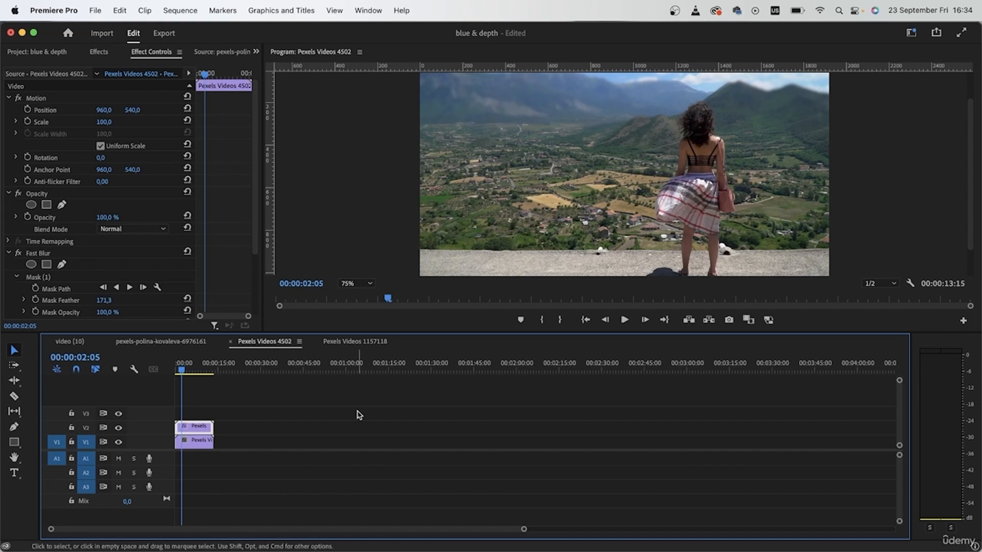
Step: Open the Pexels Videos 1157118 sequence at Fit zoom and apply Fast Blur to the duplicated flower clip on V2
{"action": "left_click", "coordinate": [357, 342]}
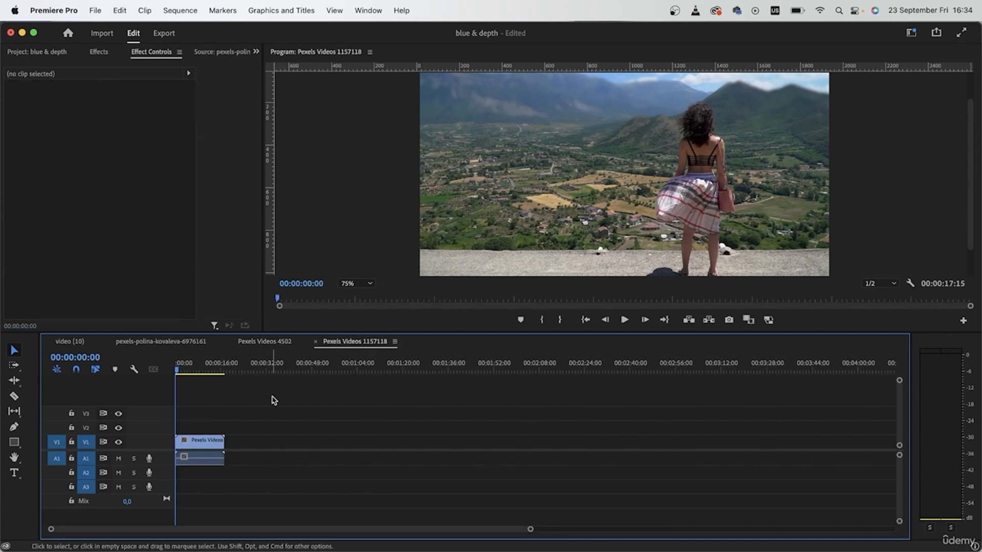
{"action": "left_click", "coordinate": [361, 284]}
{"action": "left_click", "coordinate": [358, 295]}
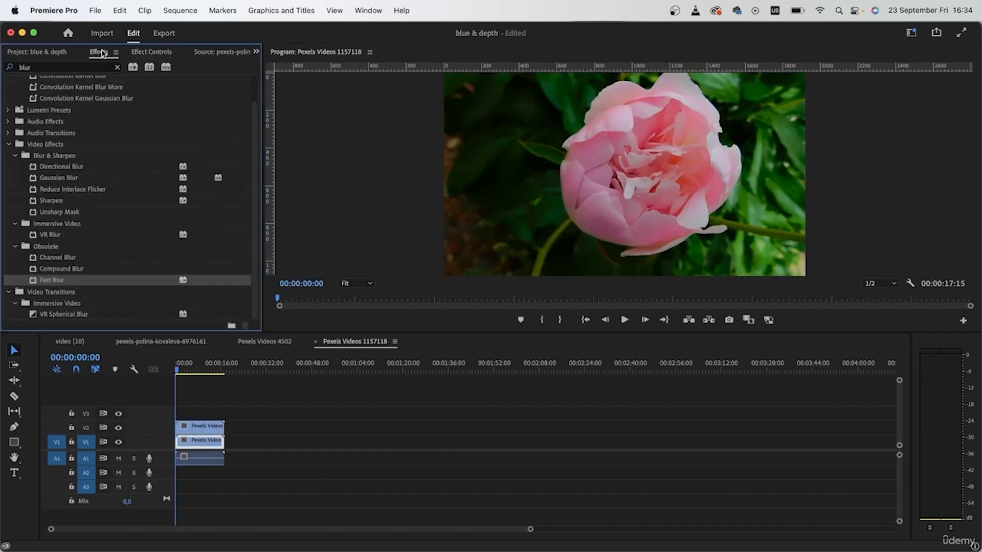
{"action": "left_click_drag", "start_coordinate": [34, 285], "coordinate": [202, 427]}
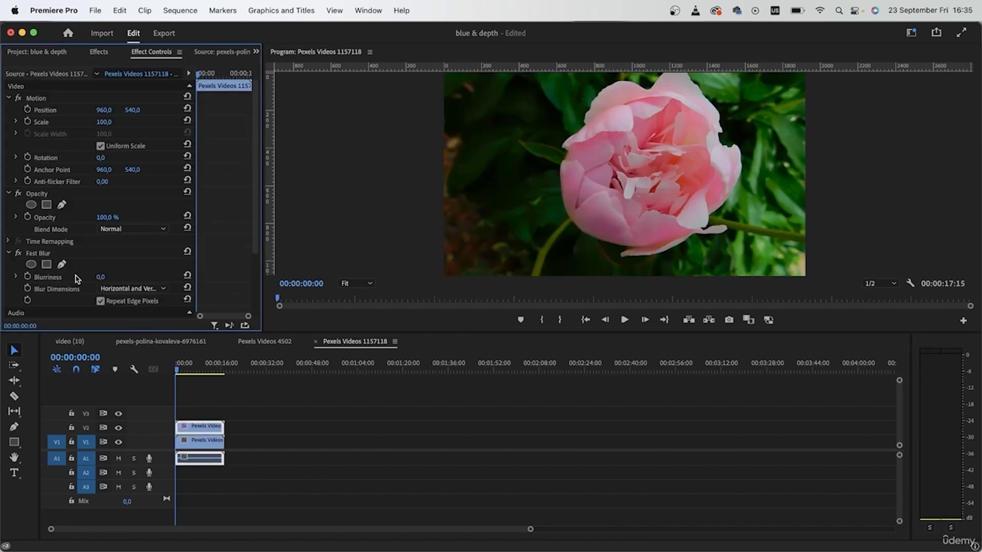
Step: Set the Fast Blur Blurriness of the V2 flower clip to 10
{"action": "left_click", "coordinate": [101, 276]}
{"action": "key", "text": "Delete"}
{"action": "type", "text": "10"}
{"action": "key", "text": "Return"}
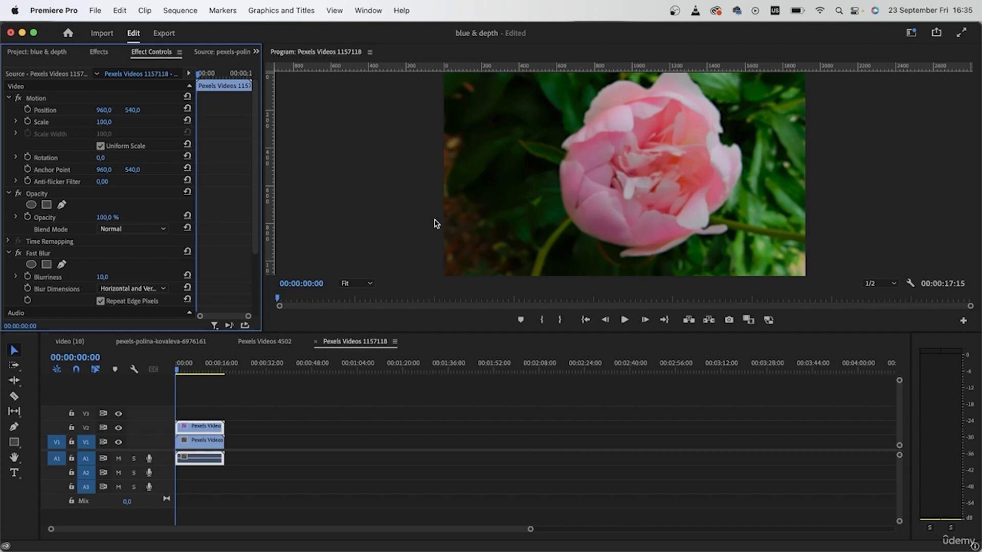
Step: Review the Fast Blur settings in the Pexels Videos 4502 sequence for comparison and return to Pexels Videos 1157118
{"action": "left_click", "coordinate": [264, 342]}
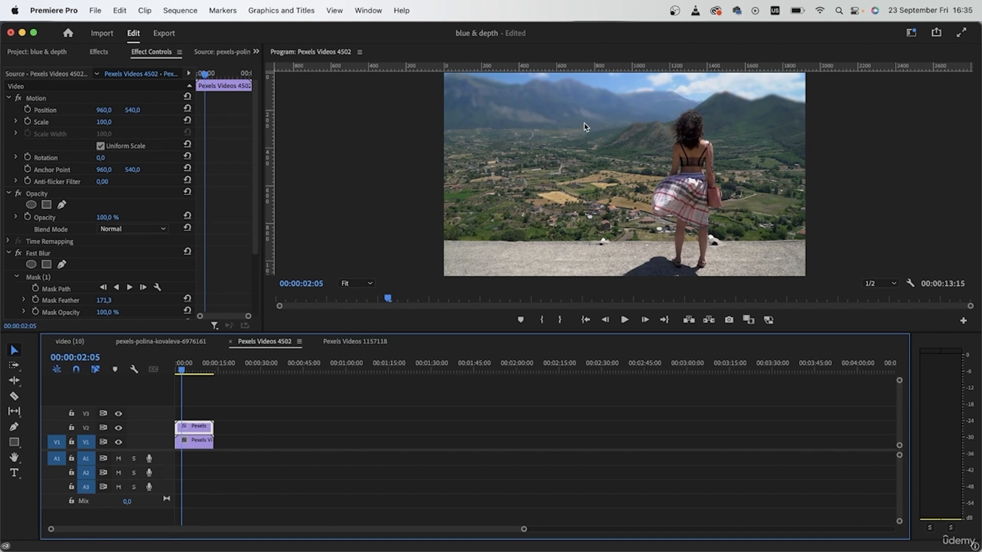
{"action": "scroll", "coordinate": [157, 244], "scroll_direction": "down", "scroll_amount": 3}
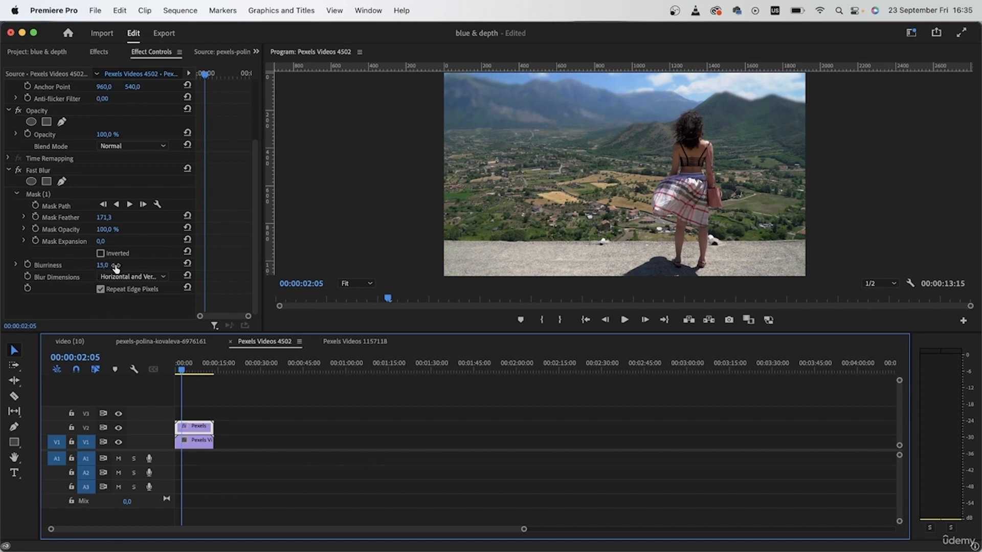
{"action": "left_click", "coordinate": [358, 341]}
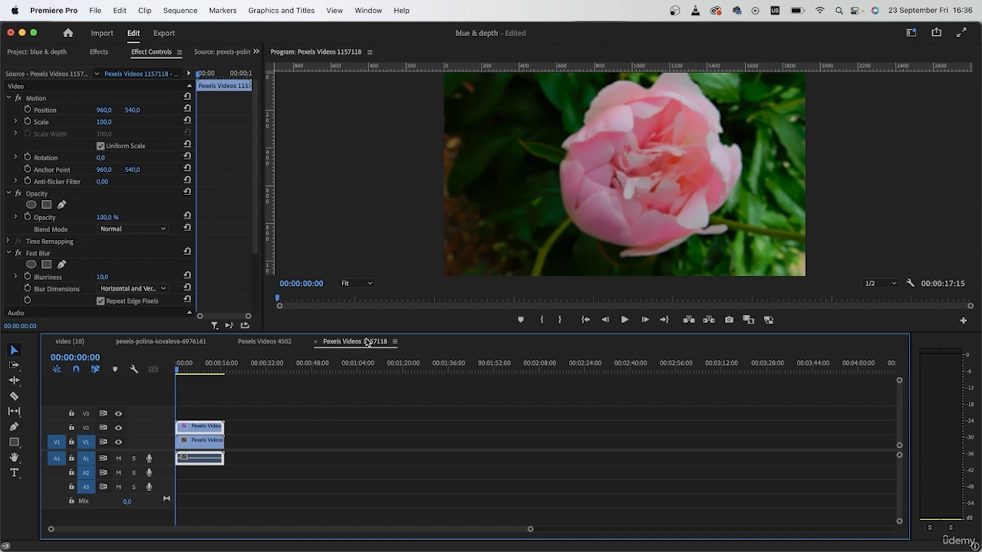
Step: Try a Fast Blur Blurriness of 78 on the flower clip and return it to 10
{"action": "left_click_drag", "start_coordinate": [105, 277], "coordinate": [114, 278]}
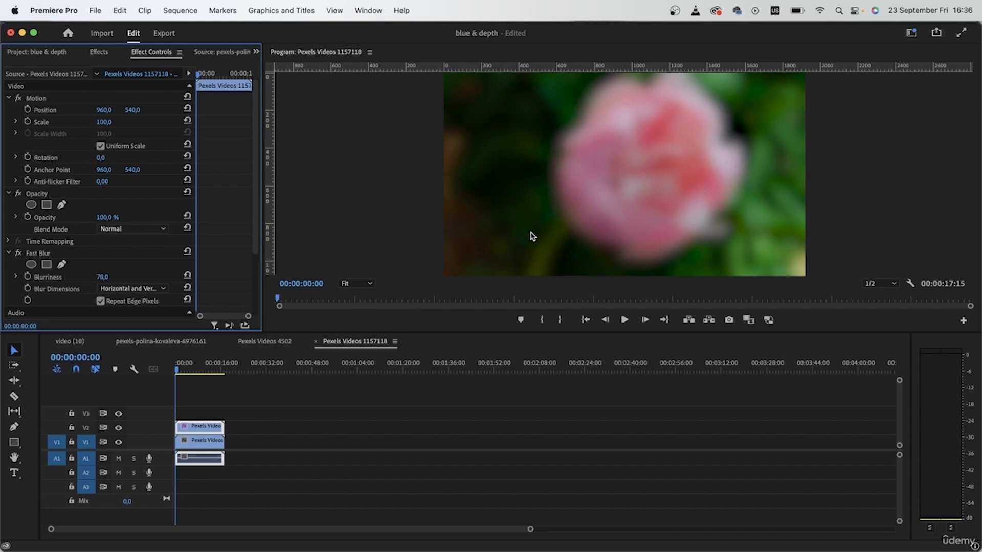
{"action": "left_click", "coordinate": [104, 276]}
{"action": "type", "text": "10"}
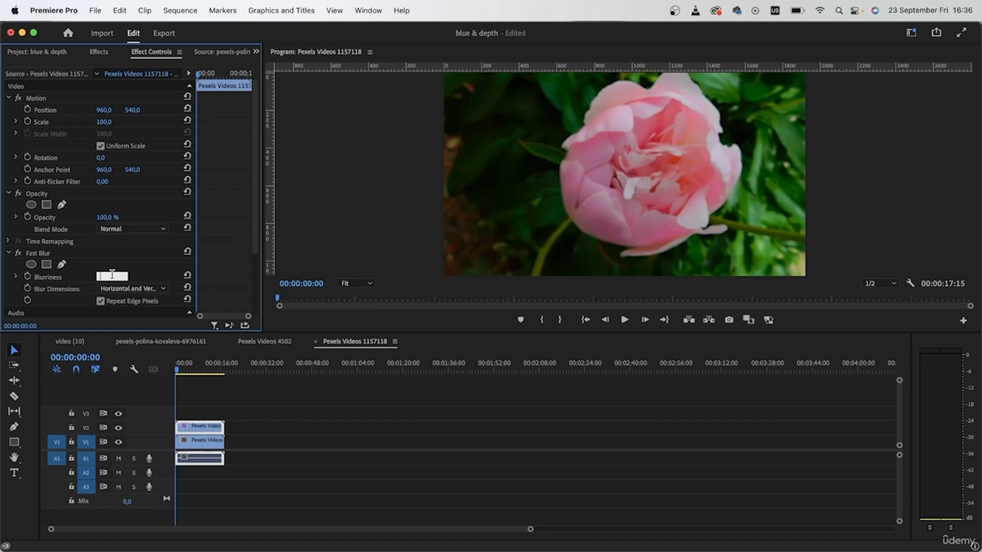
{"action": "key", "text": "Return"}
Step: Toggle Fast Blur off and on to compare the flower clip with and without the blur
{"action": "left_click", "coordinate": [19, 253]}
{"action": "left_click", "coordinate": [19, 253]}
{"action": "left_click", "coordinate": [19, 253]}
{"action": "left_click", "coordinate": [19, 253]}
Step: Add an ellipse mask to Fast Blur and stretch it on all four sides to enclose the whole flower
{"action": "left_click", "coordinate": [31, 264]}
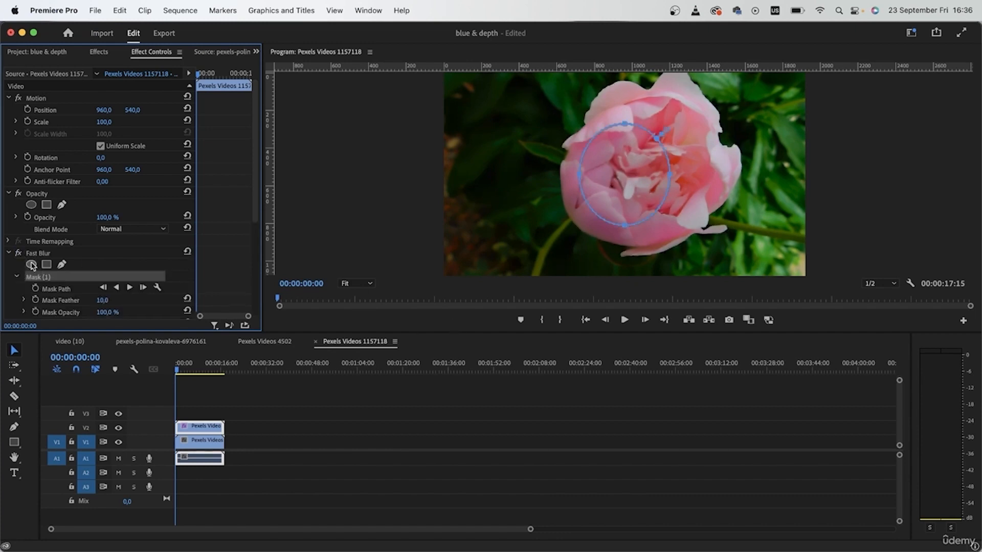
{"action": "left_click_drag", "start_coordinate": [670, 174], "coordinate": [743, 172]}
{"action": "left_click_drag", "start_coordinate": [580, 174], "coordinate": [554, 178]}
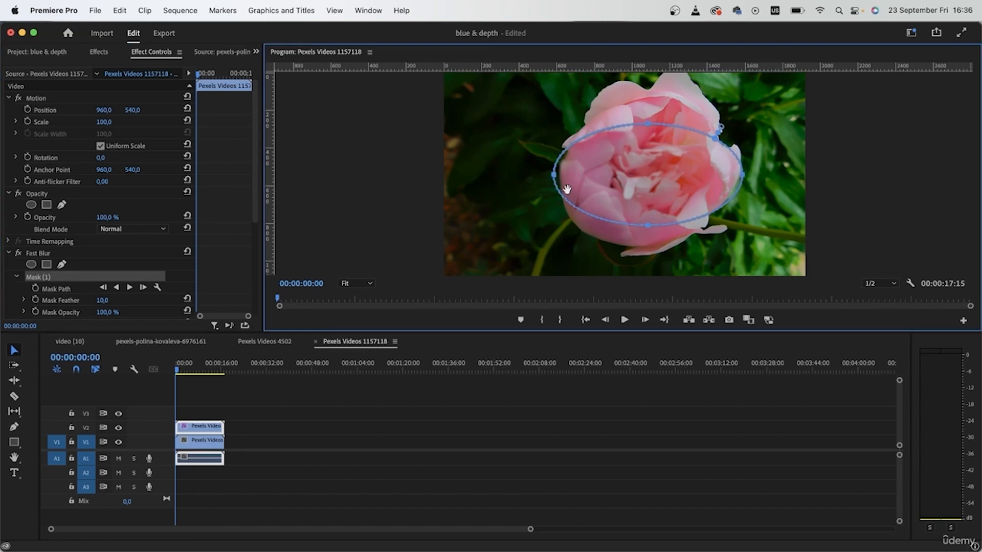
{"action": "left_click_drag", "start_coordinate": [649, 226], "coordinate": [650, 271]}
{"action": "left_click_drag", "start_coordinate": [646, 128], "coordinate": [656, 71]}
{"action": "left_click_drag", "start_coordinate": [745, 169], "coordinate": [748, 166]}
{"action": "left_click_drag", "start_coordinate": [554, 167], "coordinate": [548, 166]}
Step: Invert the ellipse mask so that only the background is blurred and set the Mask Feather to 69,0
{"action": "scroll", "coordinate": [162, 254], "scroll_direction": "down", "scroll_amount": 5}
{"action": "left_click", "coordinate": [101, 182]}
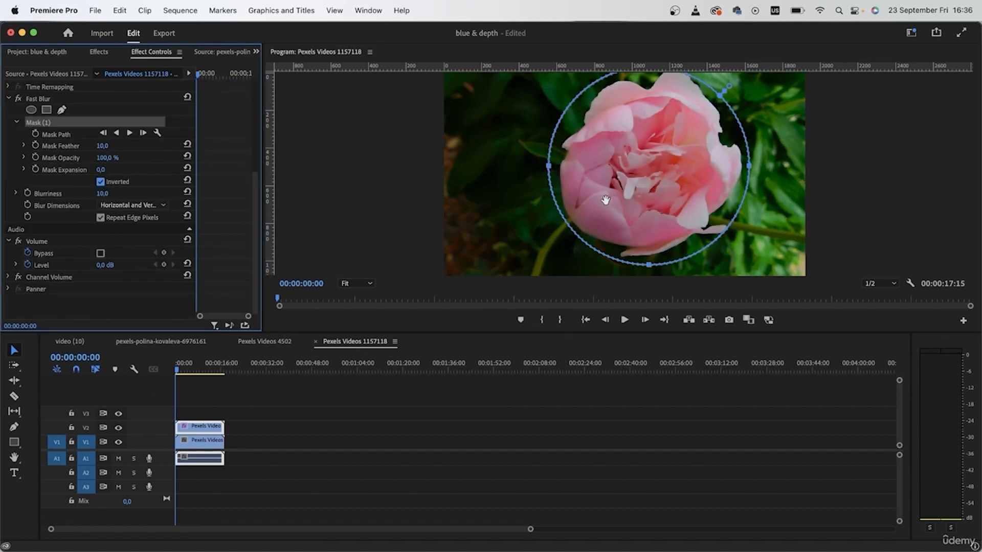
{"action": "left_click_drag", "start_coordinate": [102, 145], "coordinate": [108, 146]}
{"action": "left_click", "coordinate": [432, 515]}
{"action": "left_click", "coordinate": [600, 262]}
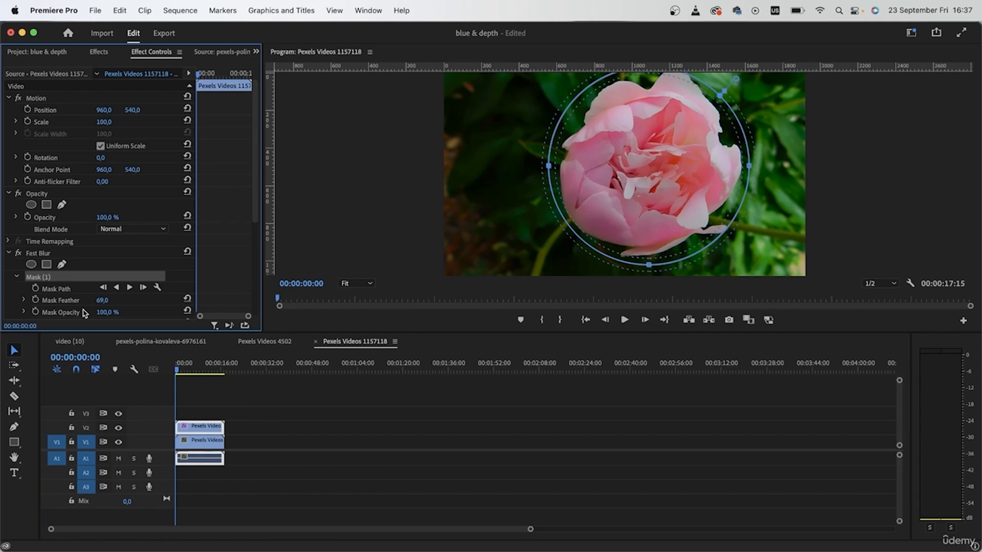
Step: Try a different Blurriness for the masked Fast Blur around the flower
{"action": "scroll", "coordinate": [125, 318], "scroll_direction": "down", "scroll_amount": 5}
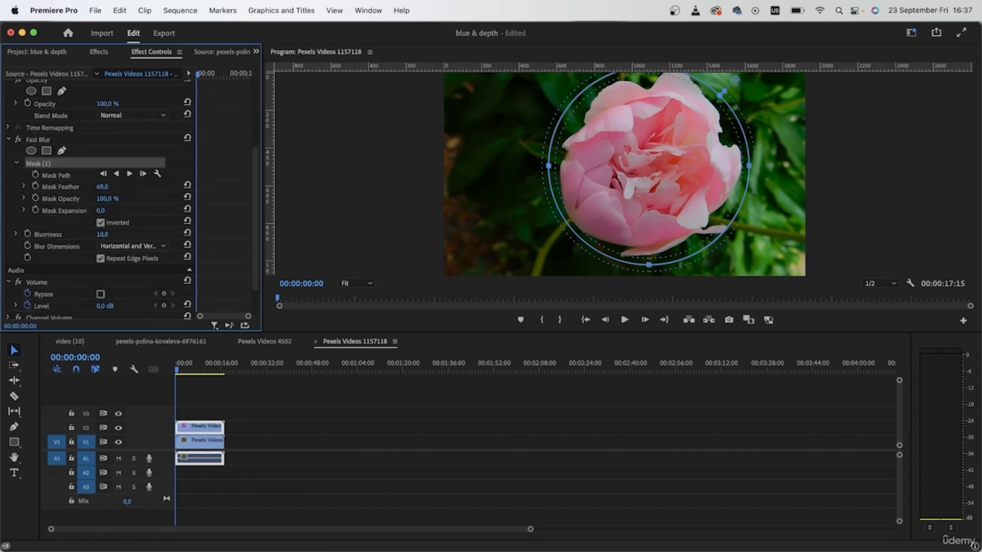
{"action": "left_click_drag", "start_coordinate": [102, 234], "coordinate": [111, 234]}
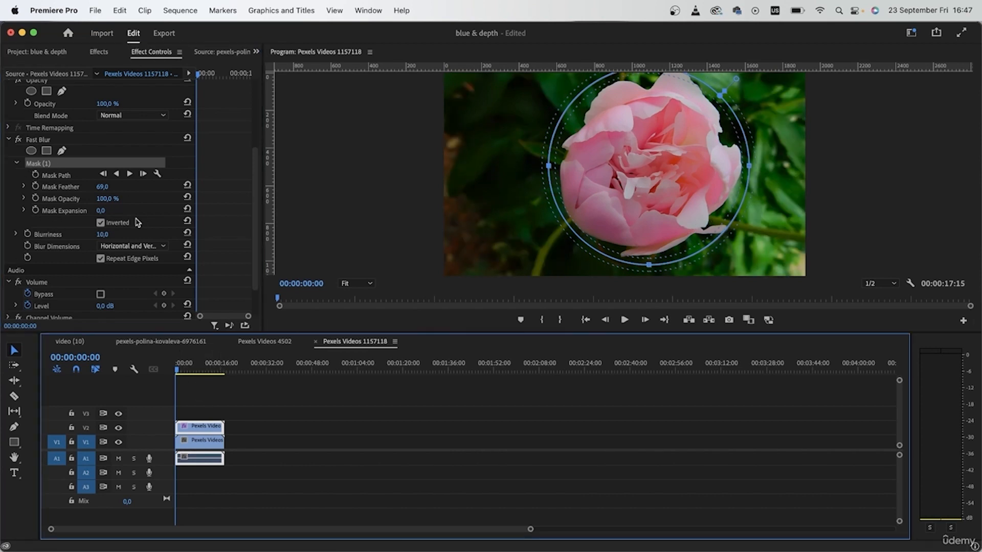
Step: Select the Mask Path of the V2 flower clip and check the mask against the moving flower at 00:00:03:06
{"action": "left_click", "coordinate": [62, 177]}
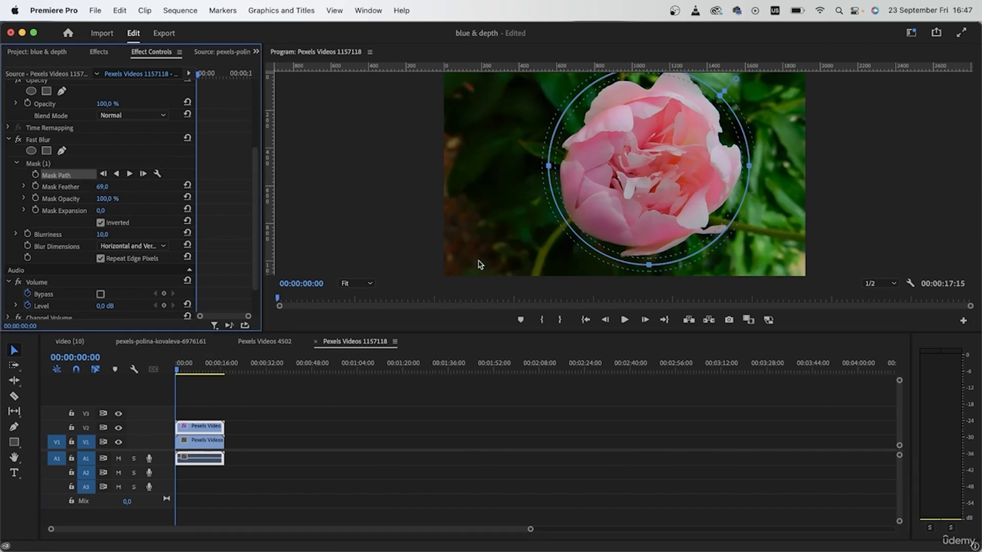
{"action": "left_click", "coordinate": [392, 495]}
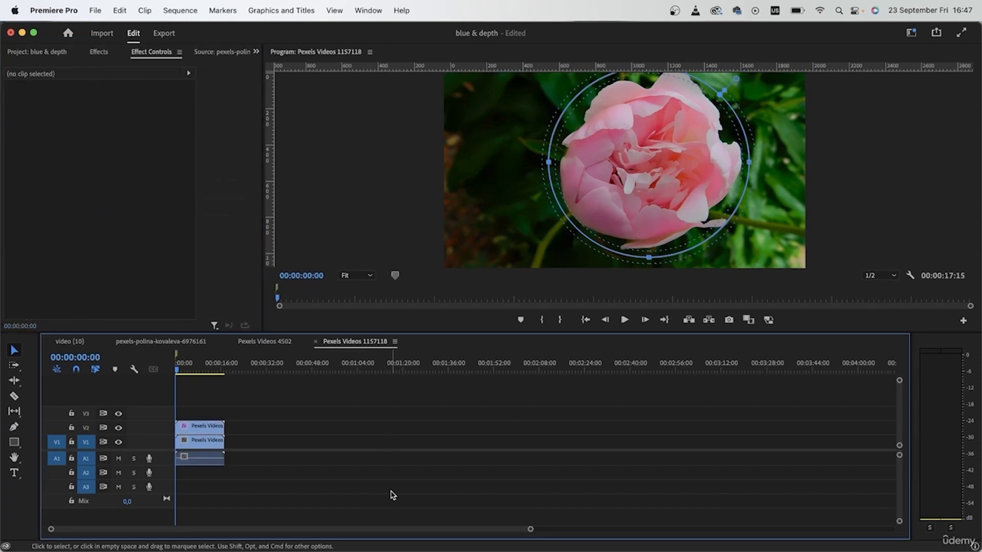
{"action": "left_click", "coordinate": [217, 430]}
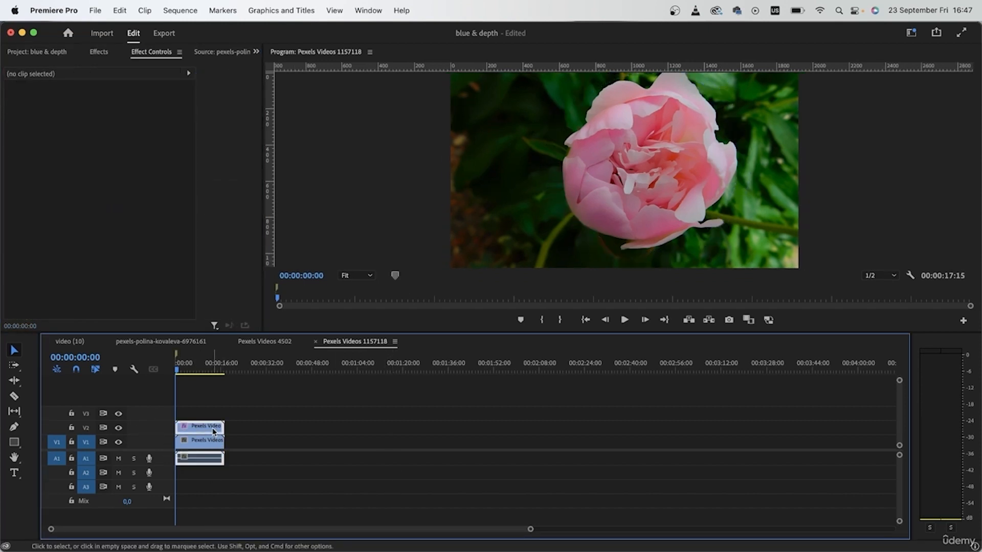
{"action": "left_click", "coordinate": [54, 288]}
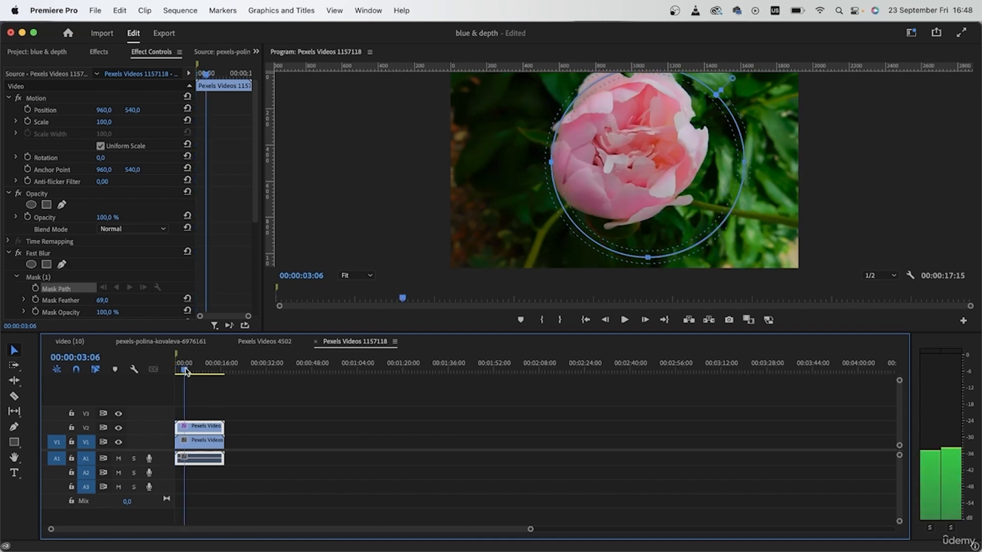
Step: Deselect the flower clip and open the video (10) sequence
{"action": "left_click", "coordinate": [448, 459]}
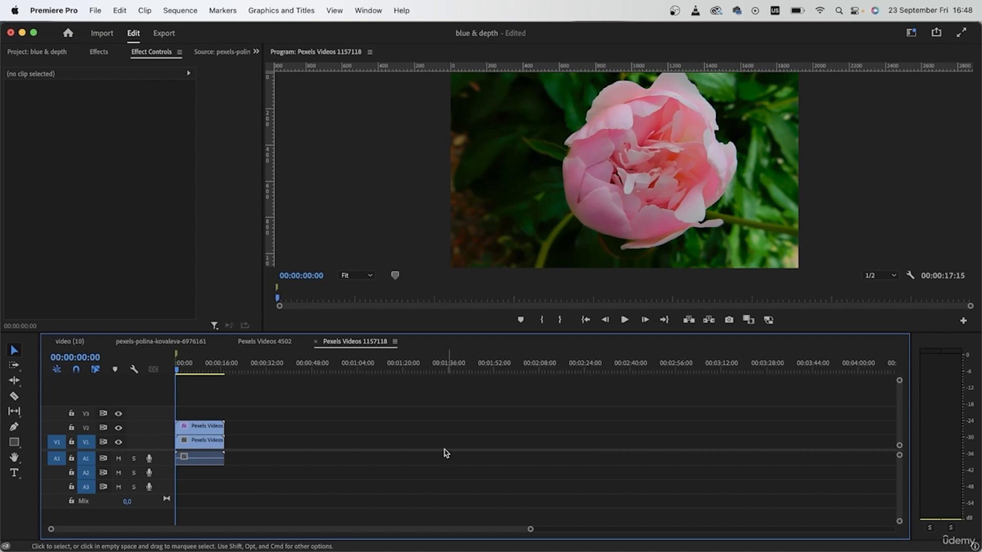
{"action": "left_click", "coordinate": [63, 341]}
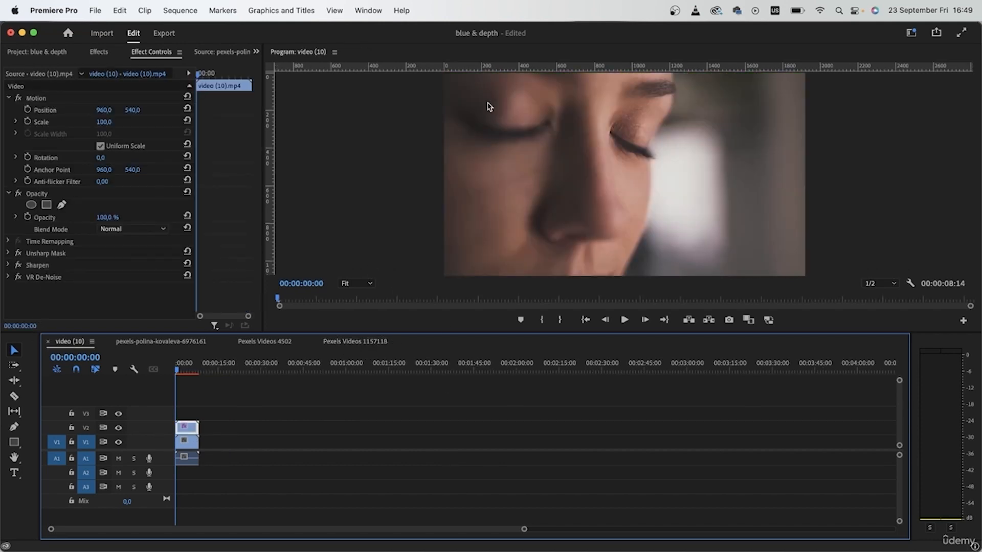